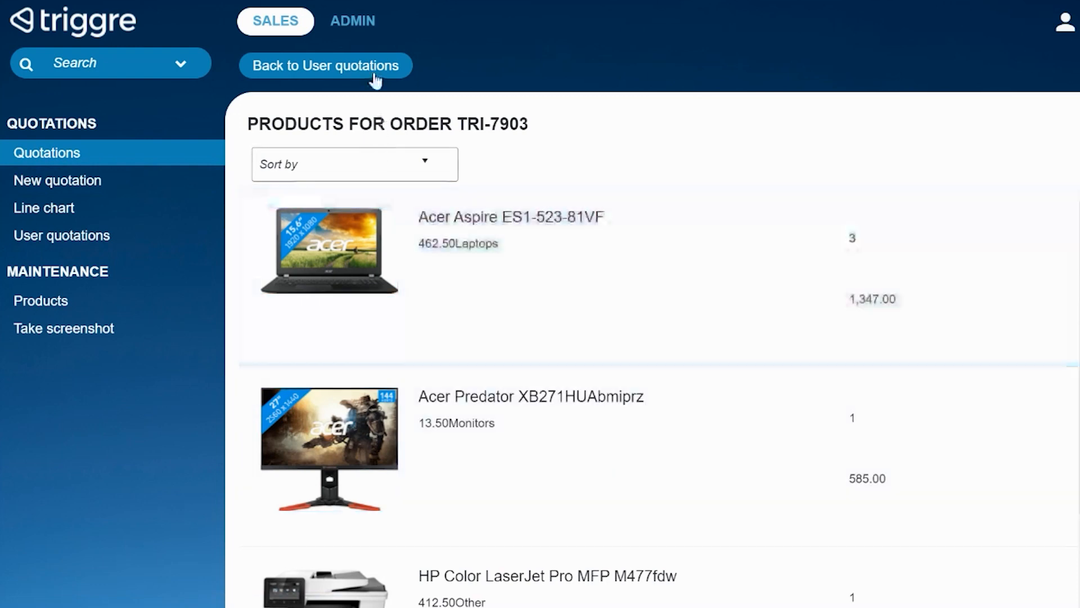
# Step: Return to the user quotations, switch to the overview of created quotations, and show the products of the newest quotation
pyautogui.click(329, 67)
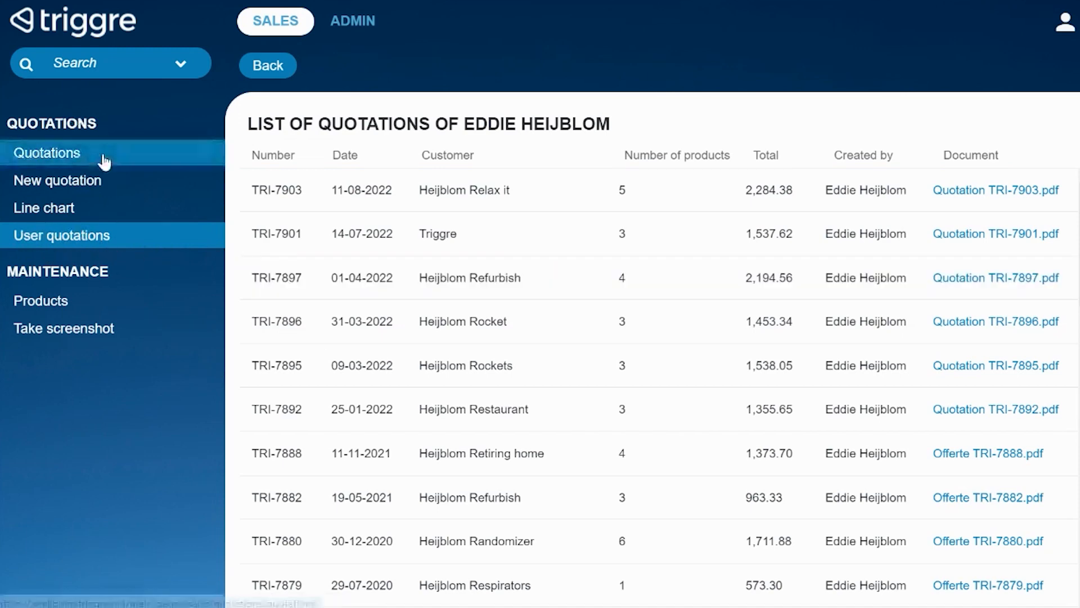
pyautogui.click(104, 162)
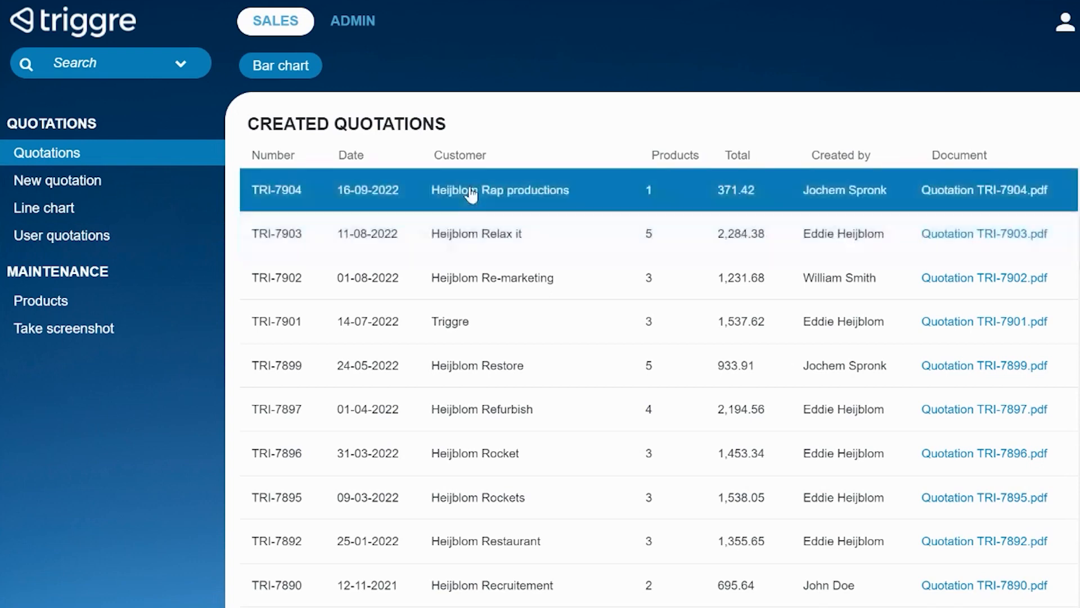
pyautogui.click(472, 193)
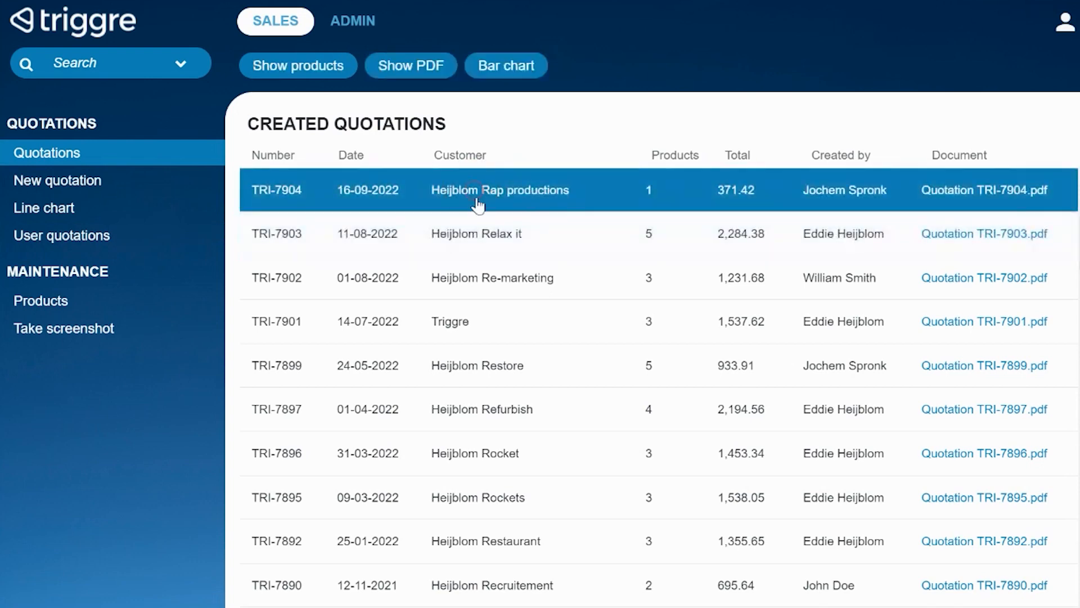
pyautogui.click(296, 81)
pyautogui.click(292, 70)
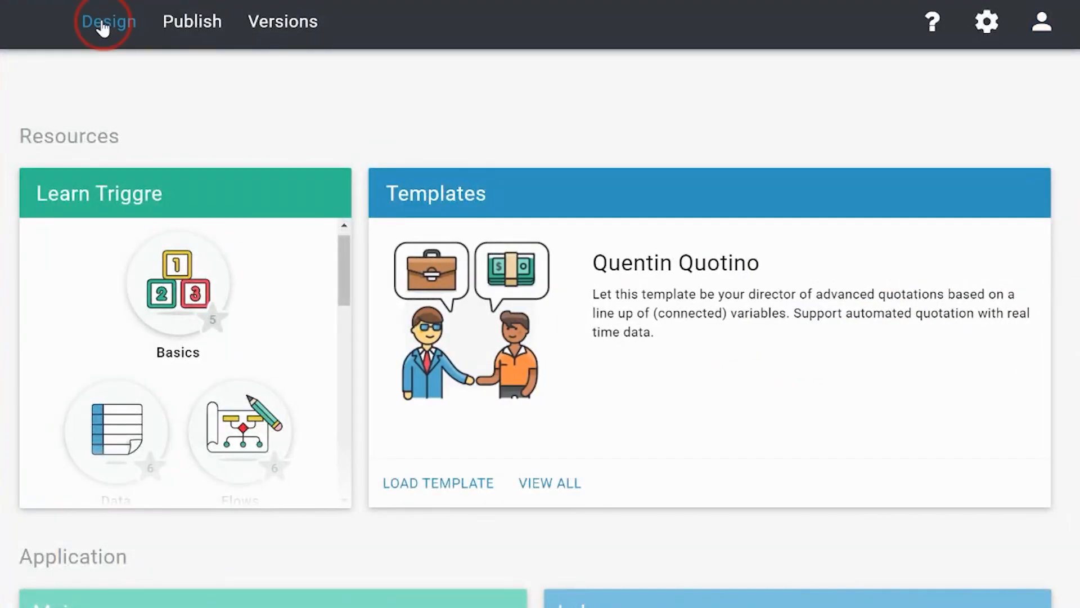
# Step: Switch to the Triggre designer and open the User quotations user flow
pyautogui.click(102, 28)
pyautogui.click(554, 79)
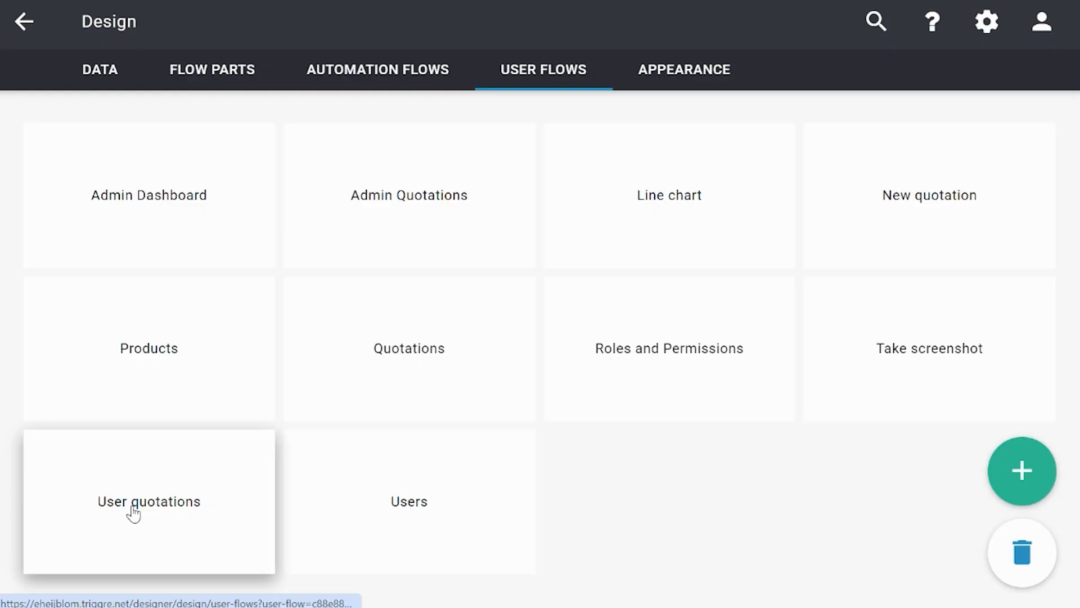
pyautogui.click(133, 513)
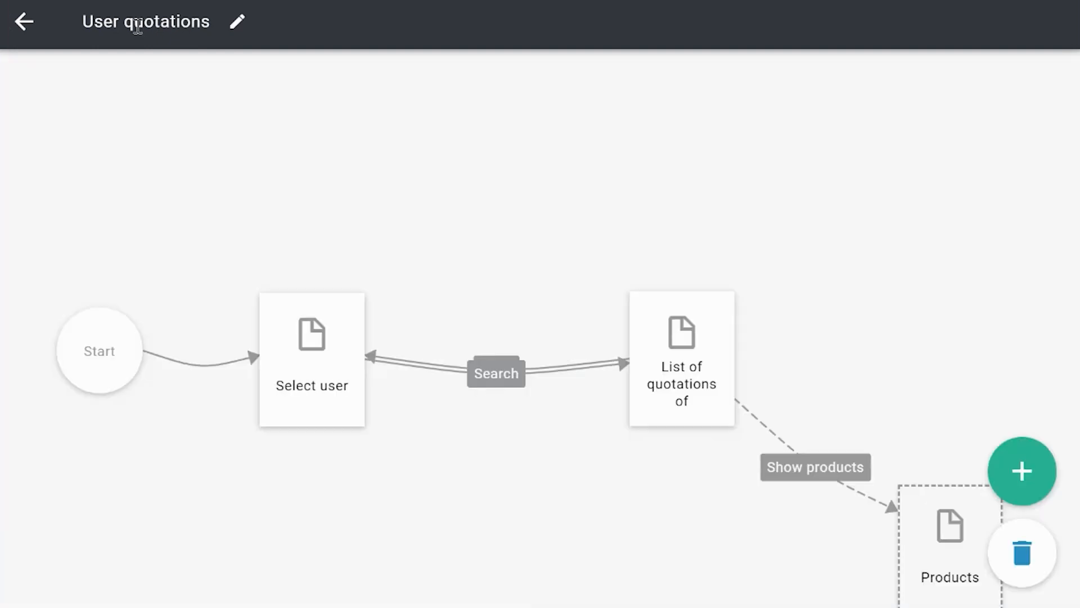
# Step: Rearrange the flow so the linked Products page sits roughly level with the List of quotations of page, with more space between them
pyautogui.moveTo(626, 501); pyautogui.dragTo(571, 390)
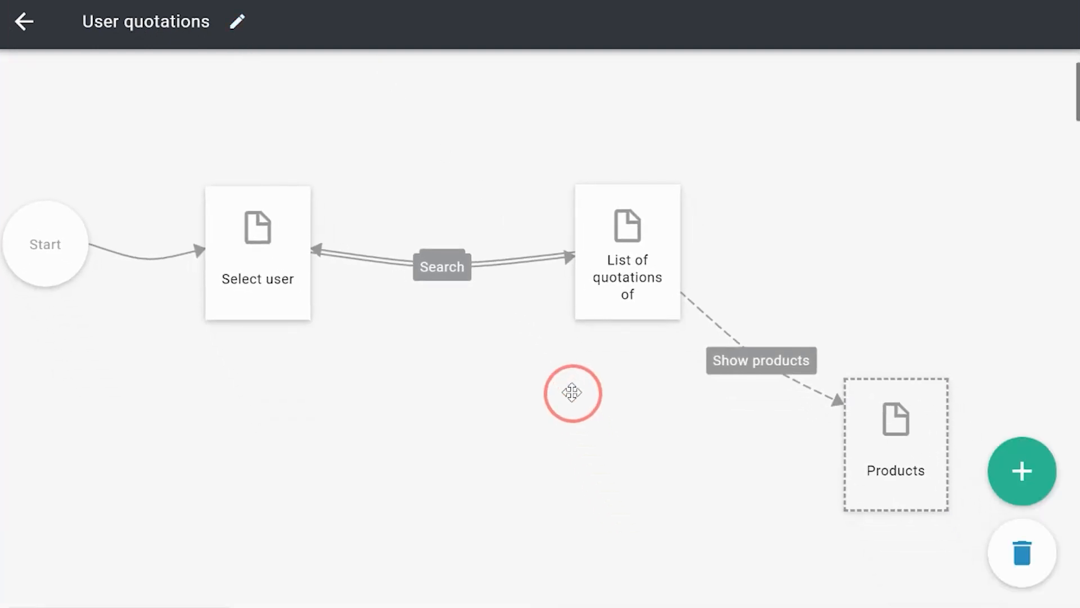
pyautogui.moveTo(886, 439); pyautogui.dragTo(901, 235)
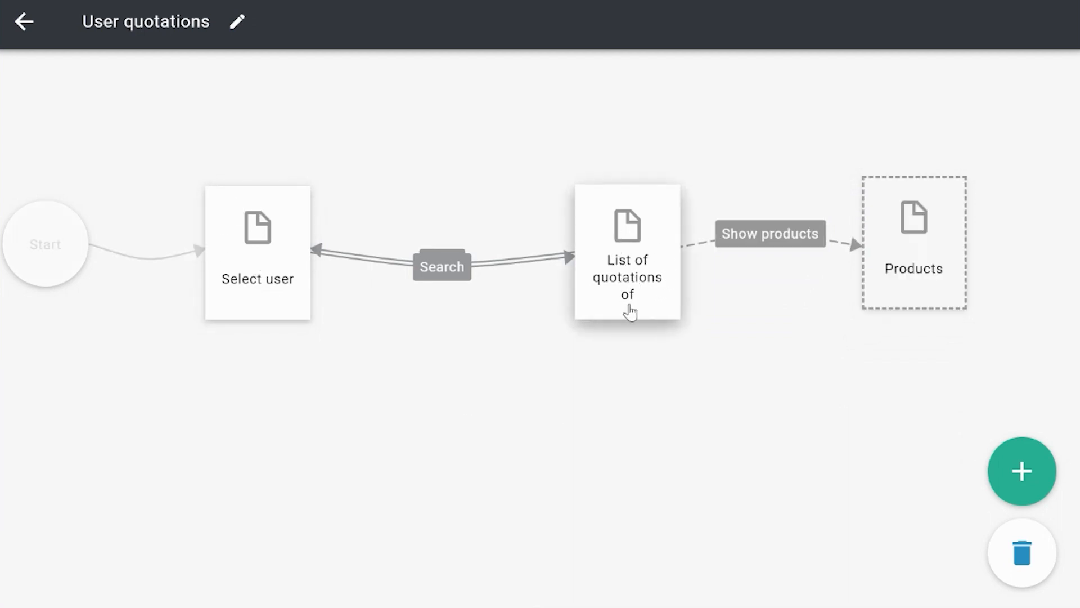
pyautogui.moveTo(636, 302); pyautogui.dragTo(589, 315)
pyautogui.moveTo(865, 247); pyautogui.dragTo(862, 287)
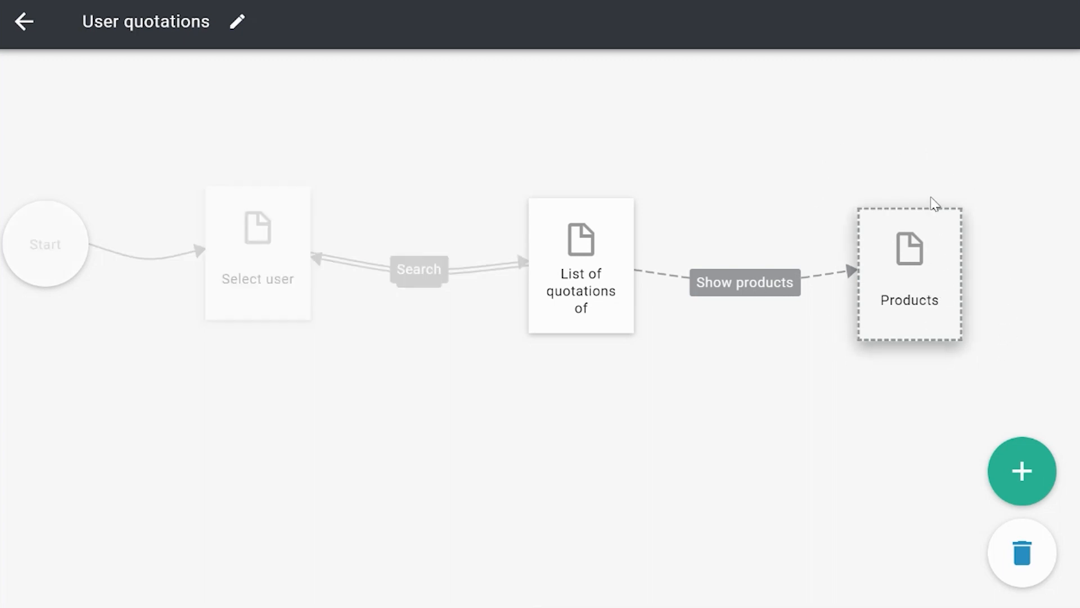
# Step: Review the linked Products step's target user flow, target page and passed properties, and close it without changes
pyautogui.click(931, 318)
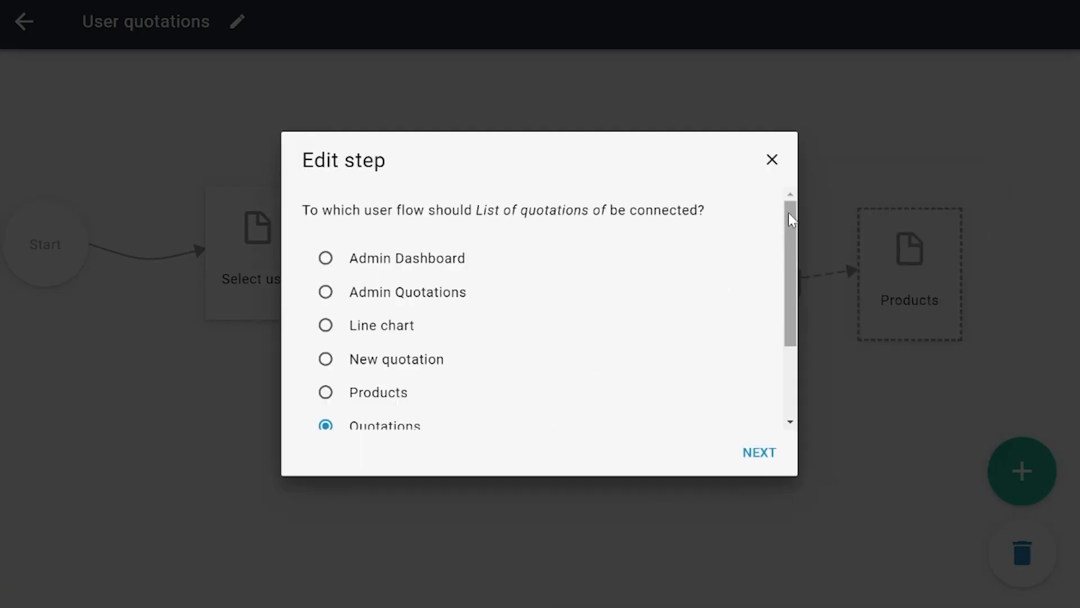
pyautogui.moveTo(788, 215); pyautogui.dragTo(798, 268)
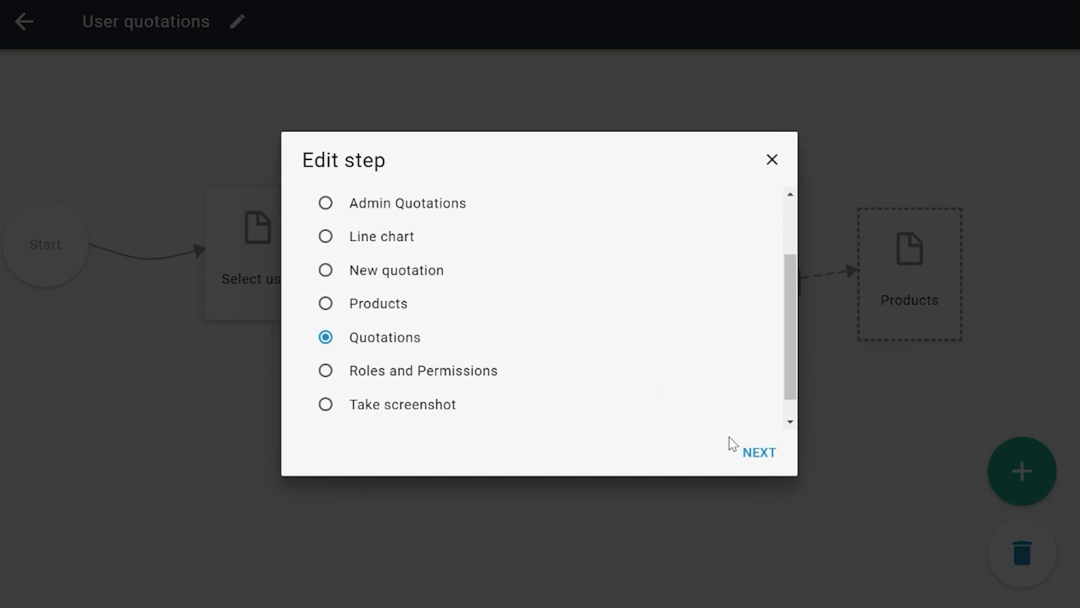
pyautogui.click(754, 452)
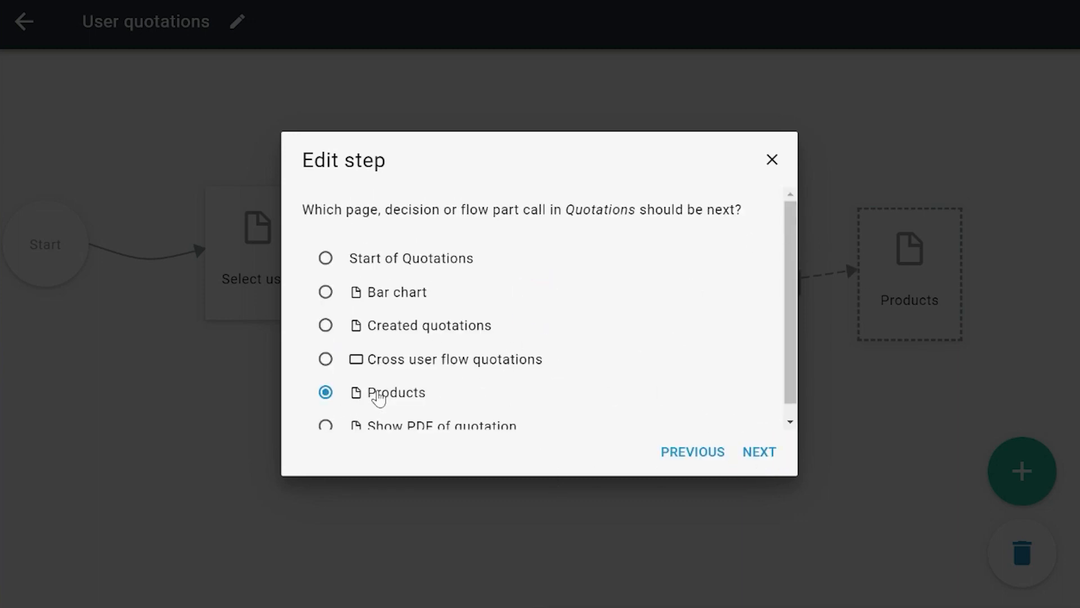
pyautogui.click(760, 452)
pyautogui.moveTo(787, 216); pyautogui.dragTo(790, 251)
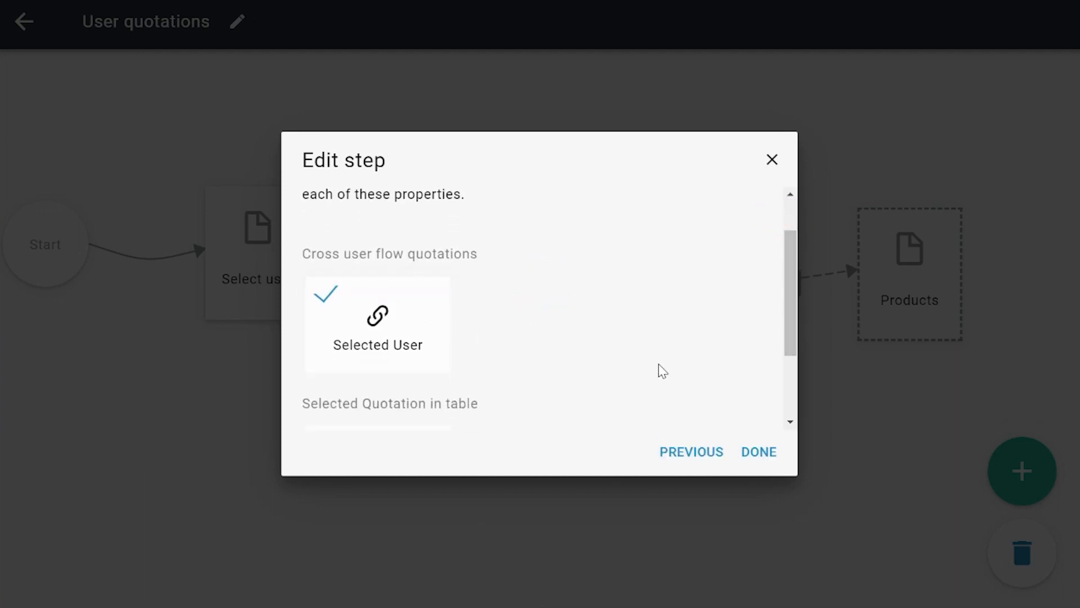
pyautogui.scroll(-2, 652, 369)
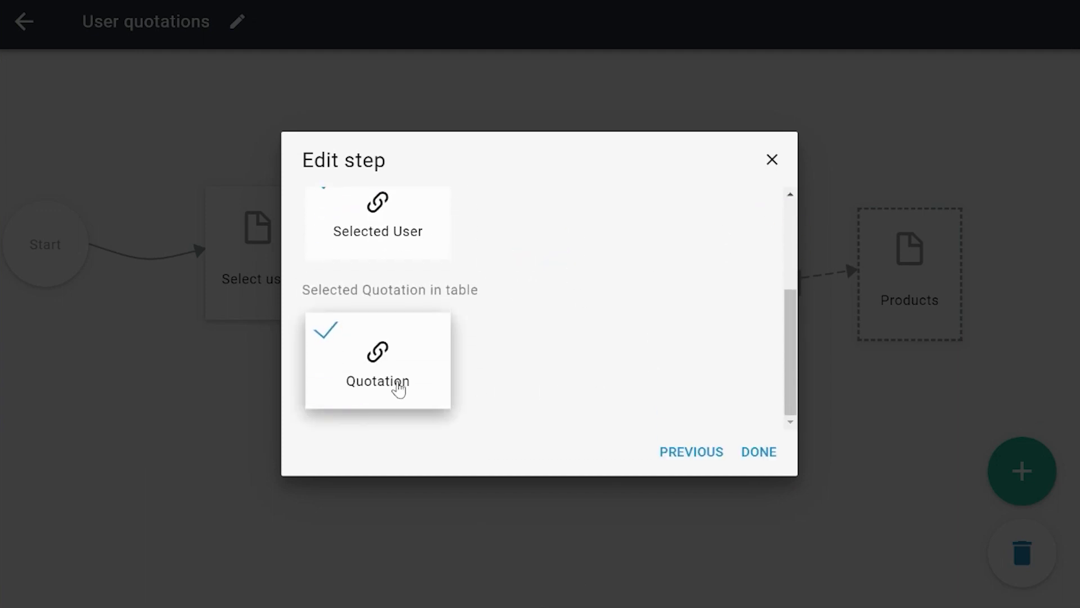
pyautogui.moveTo(785, 354); pyautogui.dragTo(790, 337)
pyautogui.scroll(2, 561, 328)
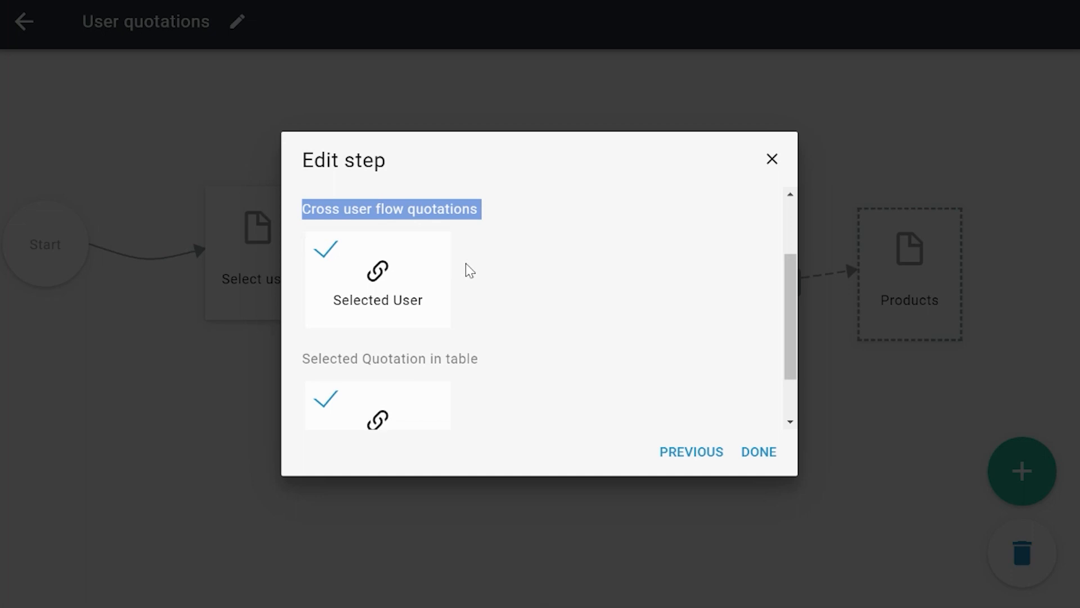
pyautogui.click(771, 159)
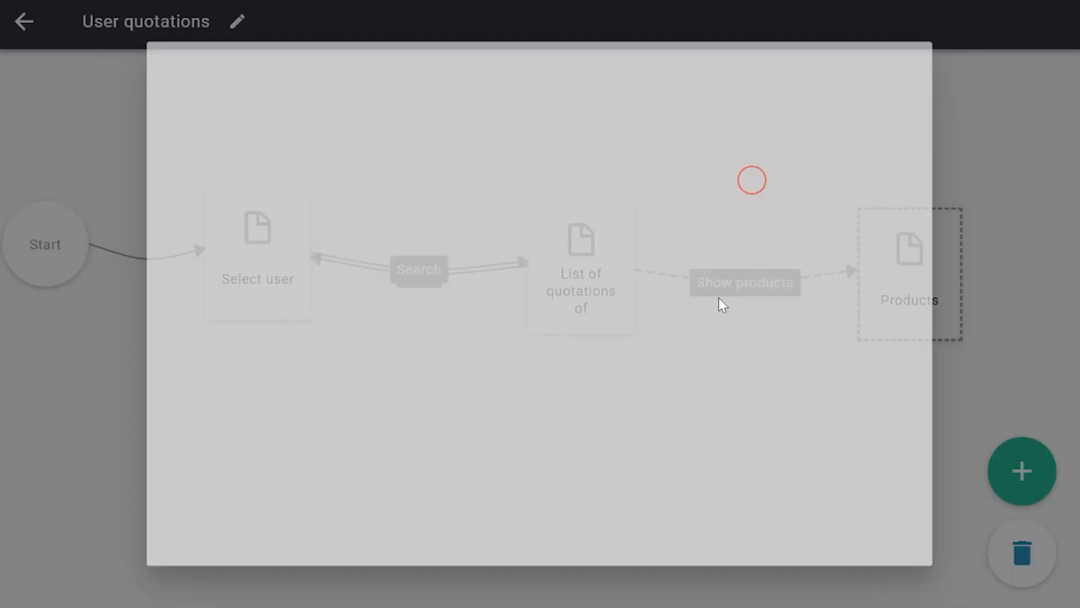
# Step: Leave this user flow and open the Quotations user flow at its Products page
pyautogui.click(33, 28)
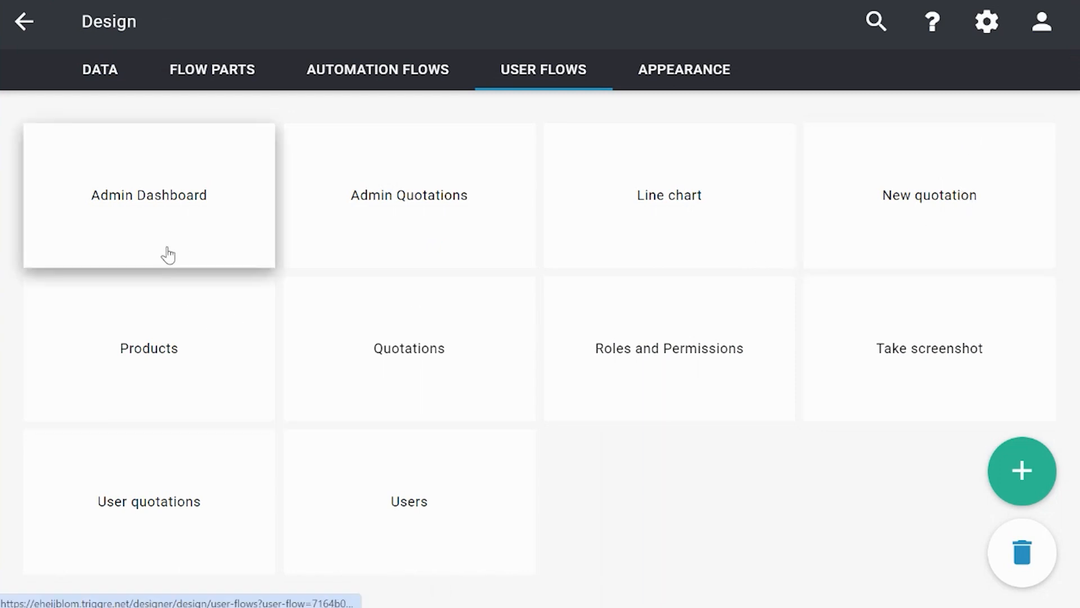
pyautogui.click(322, 346)
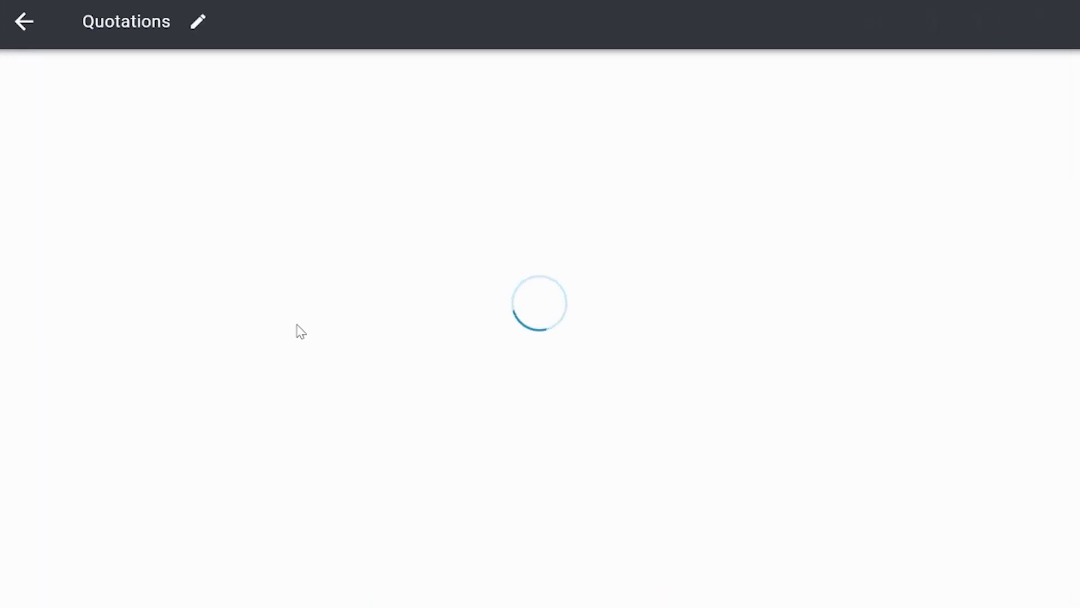
pyautogui.moveTo(885, 512); pyautogui.dragTo(460, 420)
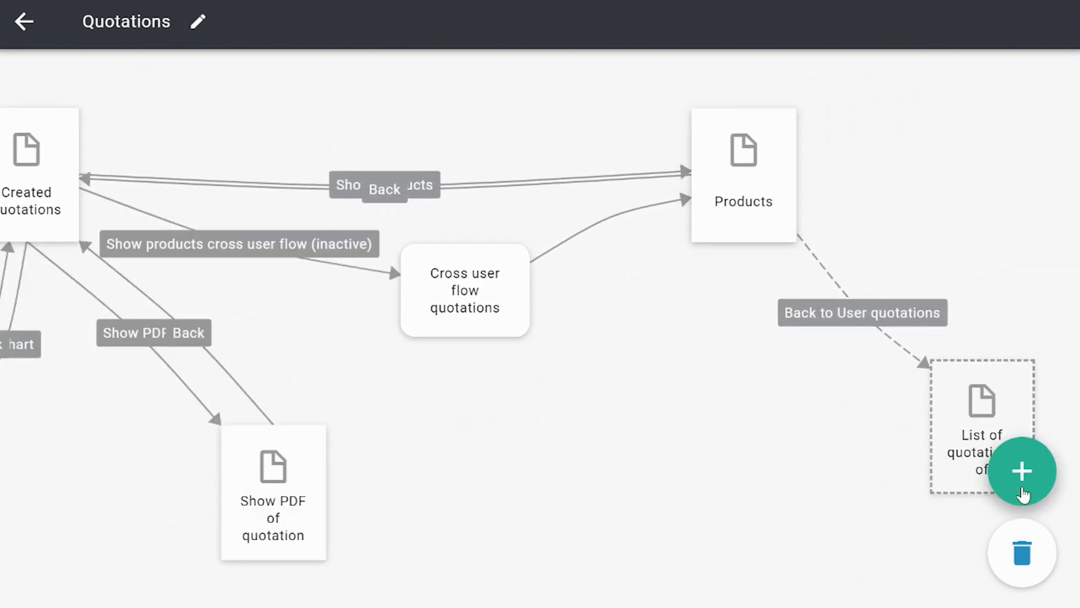
# Step: Examine how the Quotations flow runs from Start through Created quotations to the Products page
pyautogui.click(714, 172)
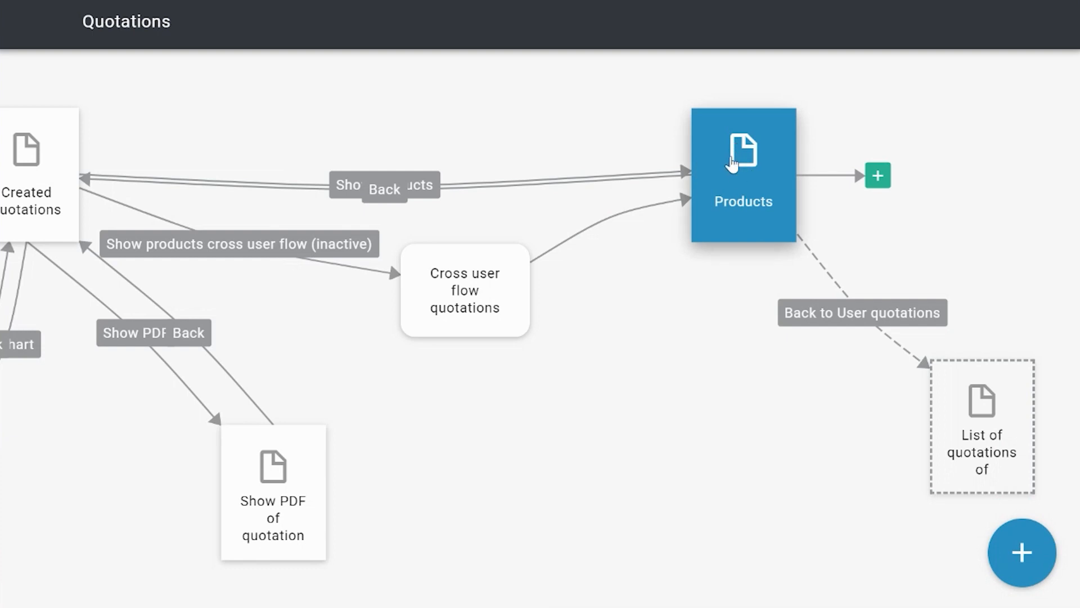
pyautogui.moveTo(644, 307); pyautogui.dragTo(723, 351)
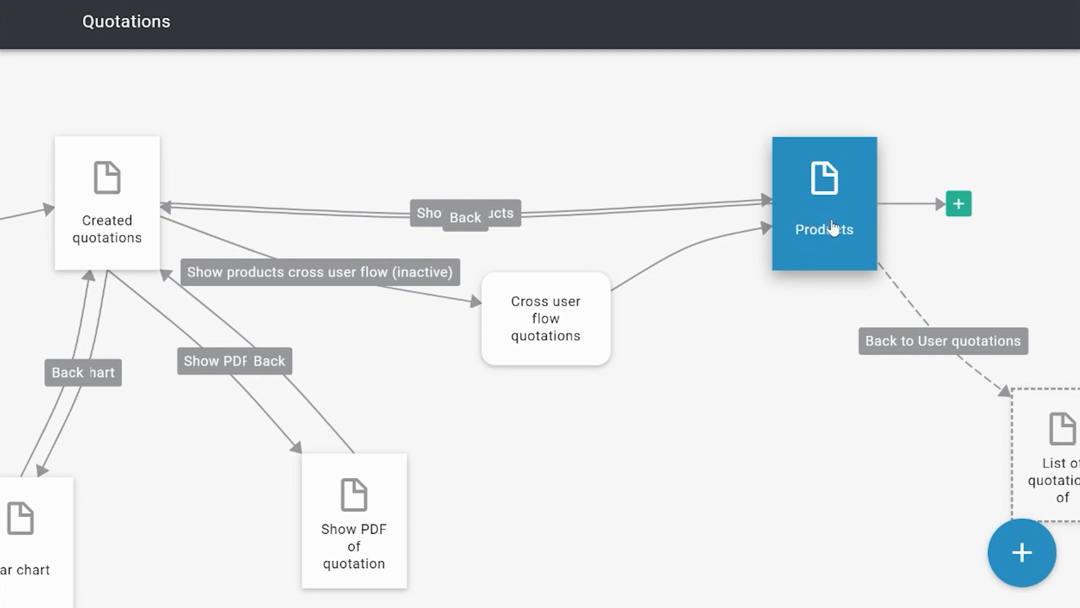
pyautogui.moveTo(770, 413); pyautogui.dragTo(806, 419)
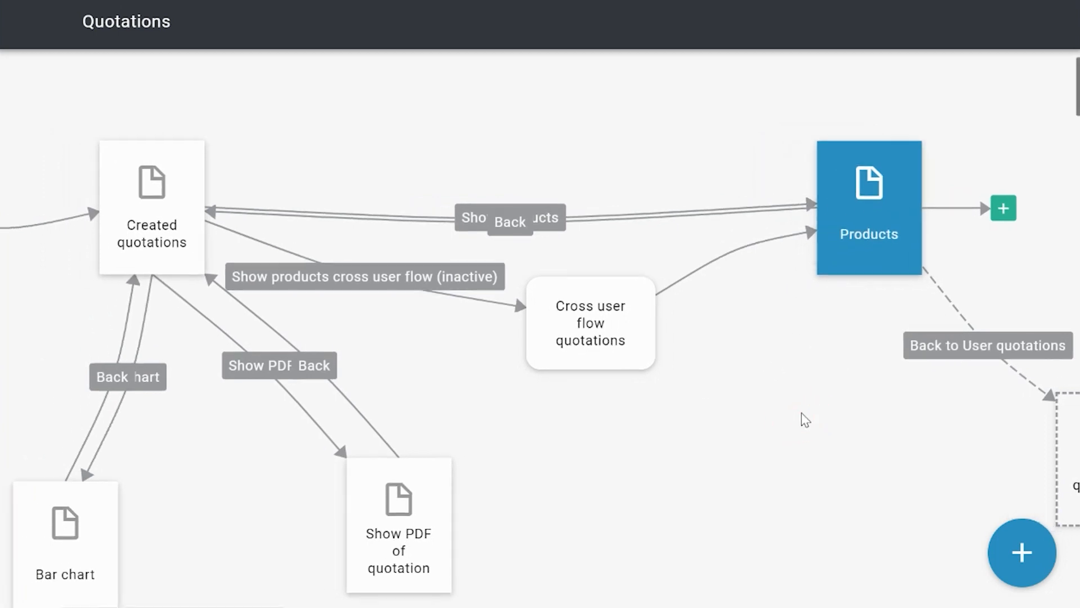
pyautogui.moveTo(439, 377); pyautogui.dragTo(613, 386)
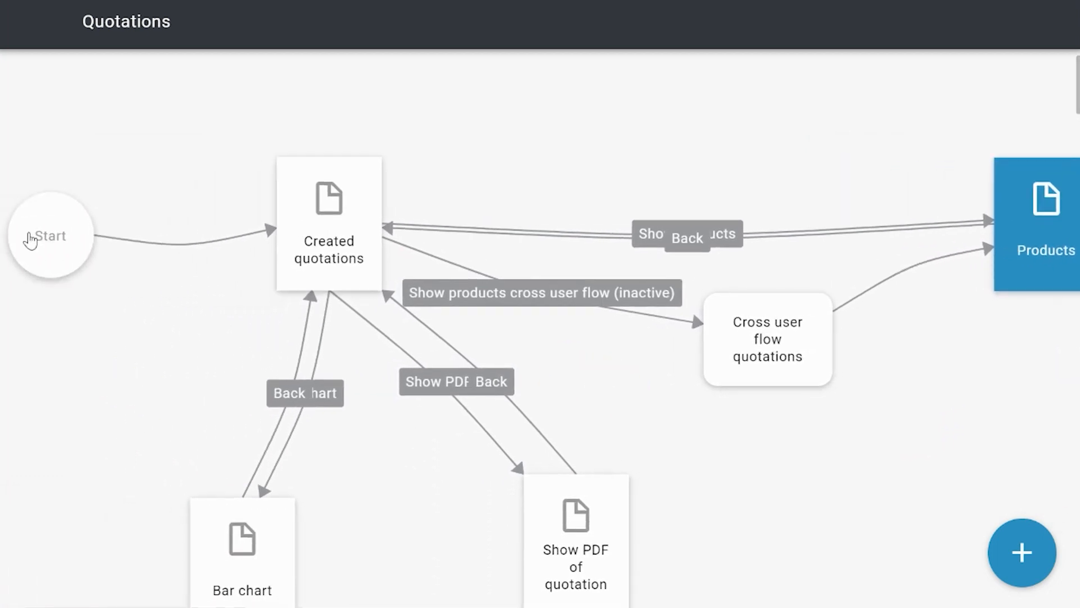
pyautogui.click(31, 238)
pyautogui.click(329, 246)
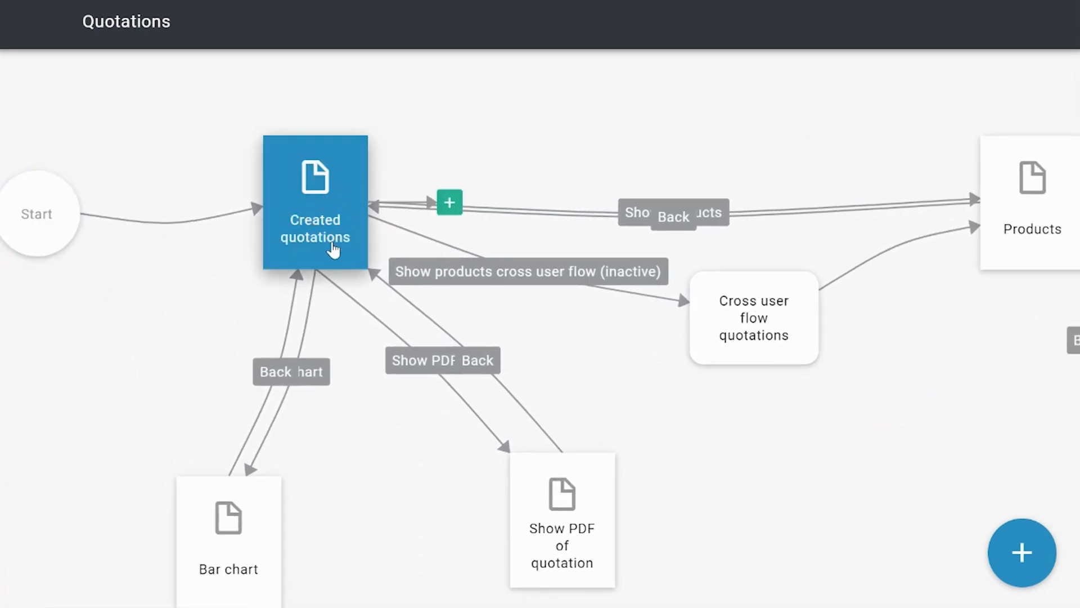
pyautogui.moveTo(883, 473); pyautogui.dragTo(643, 467)
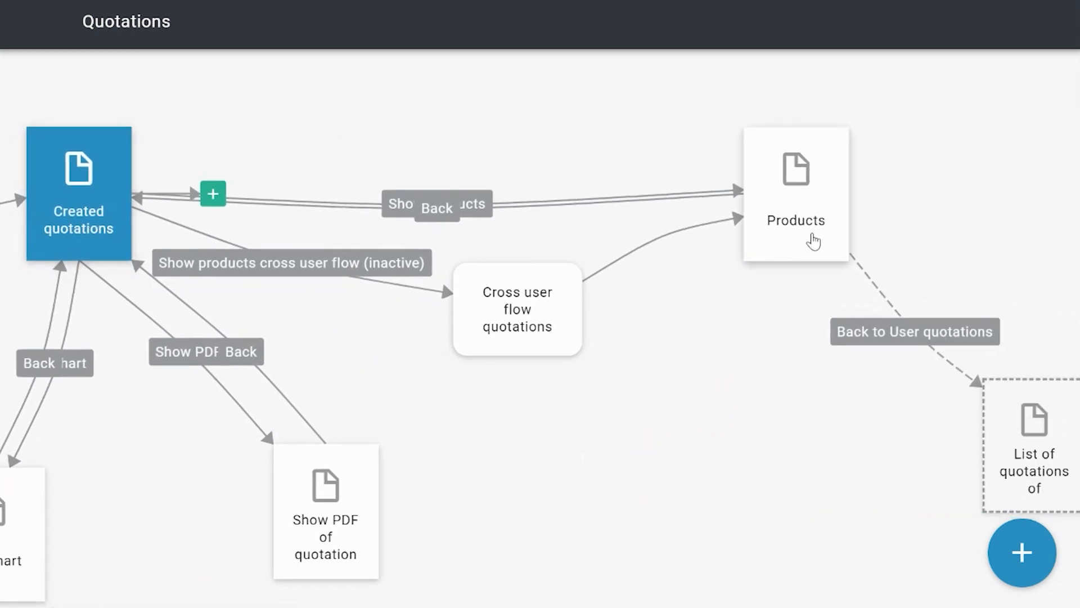
pyautogui.click(812, 205)
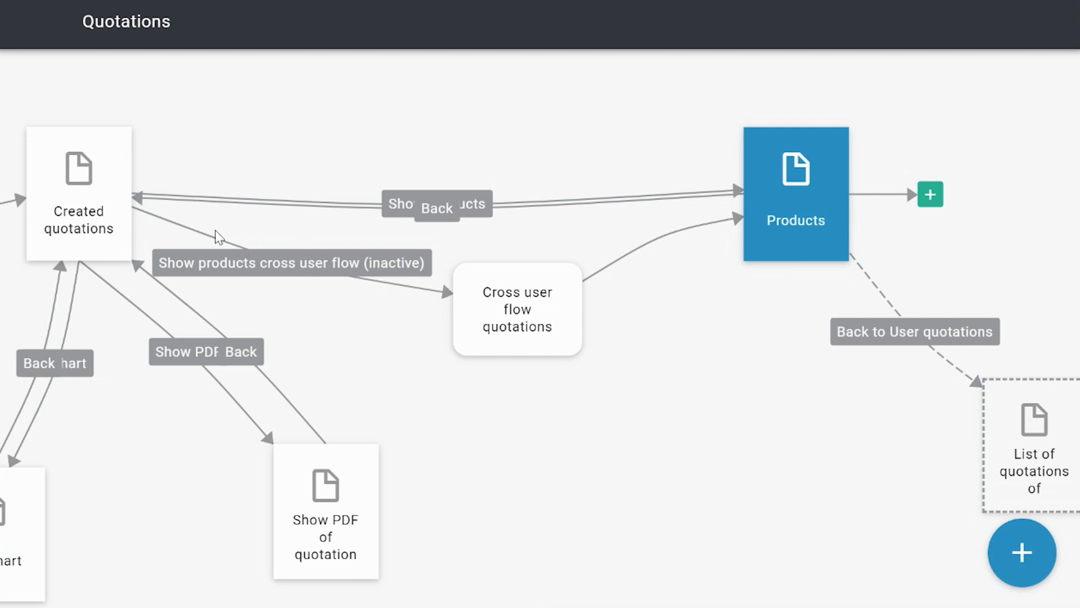
# Step: Move the Cross user flow quotations flow part call slightly closer to the Created quotations page
pyautogui.click(530, 326)
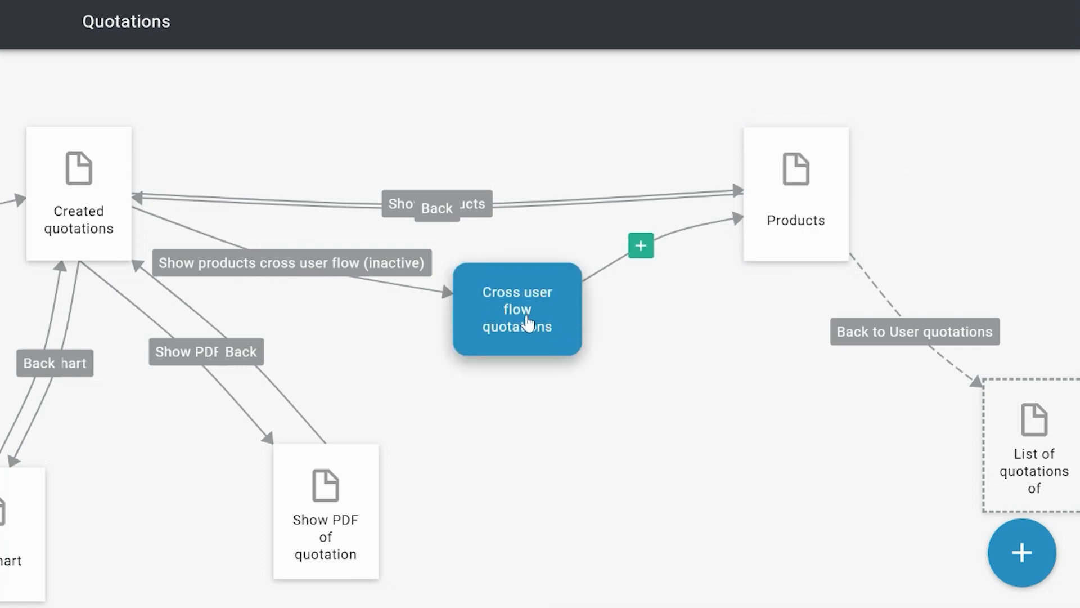
pyautogui.moveTo(521, 338); pyautogui.dragTo(516, 335)
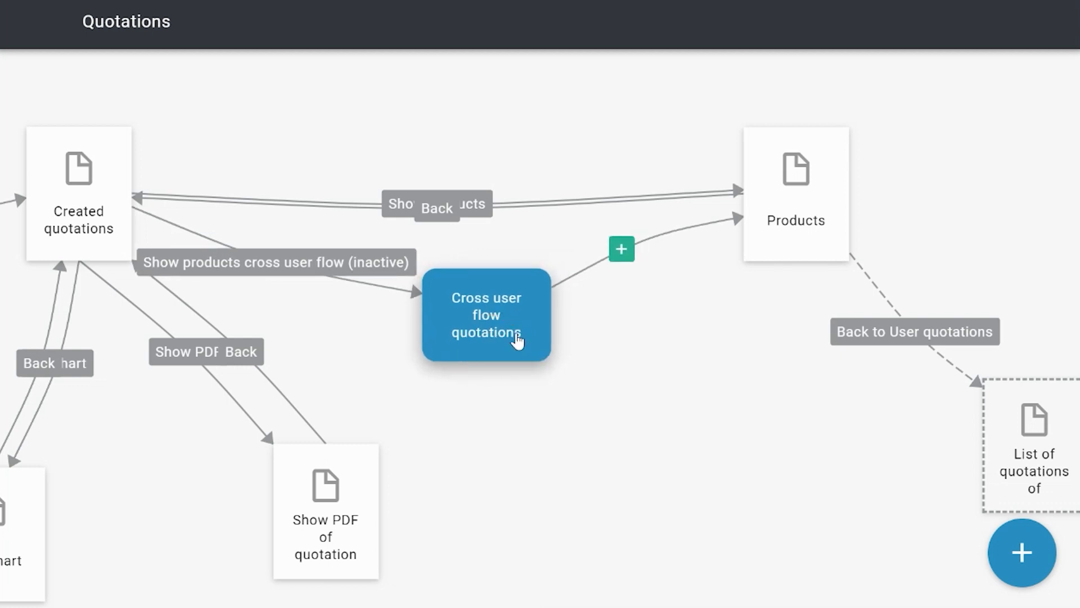
pyautogui.click(482, 333)
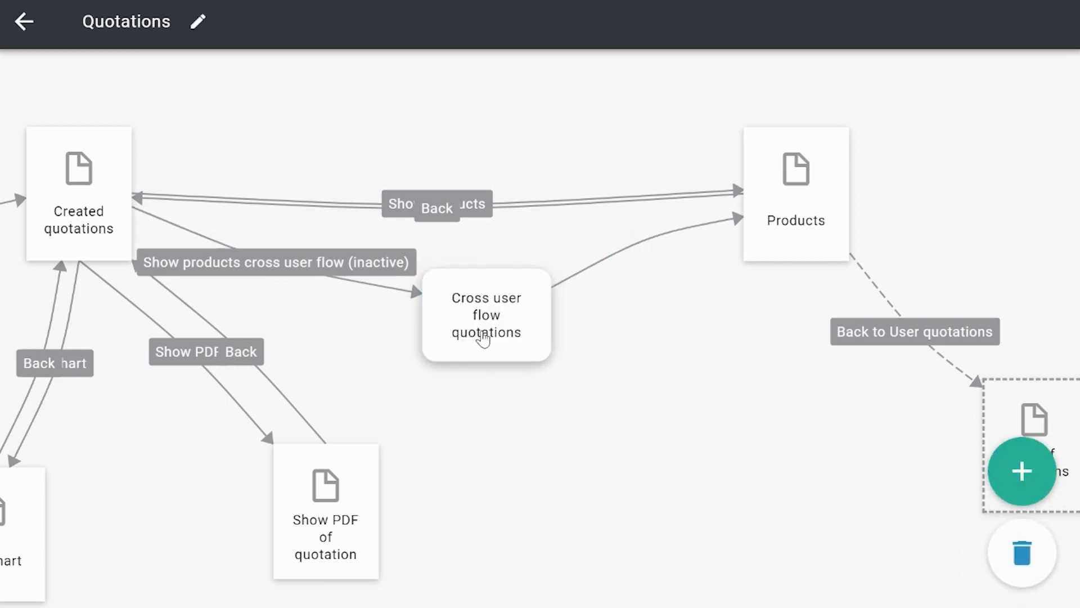
# Step: Review the inputs of the Cross user flow quotations flow part call and close its settings without changes
pyautogui.doubleClick(494, 309)
pyautogui.click(759, 450)
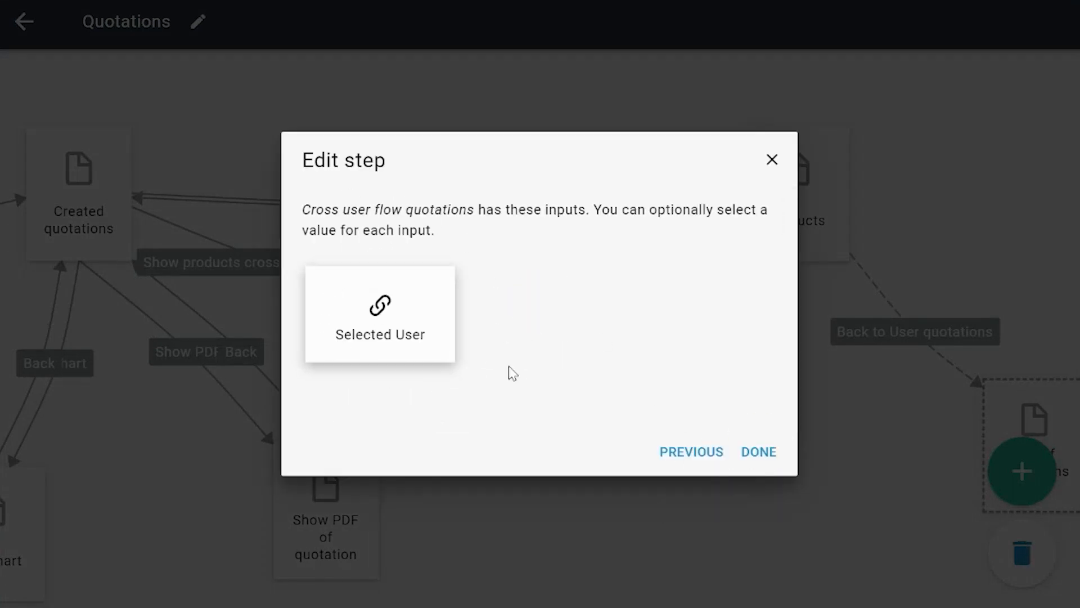
pyautogui.click(772, 160)
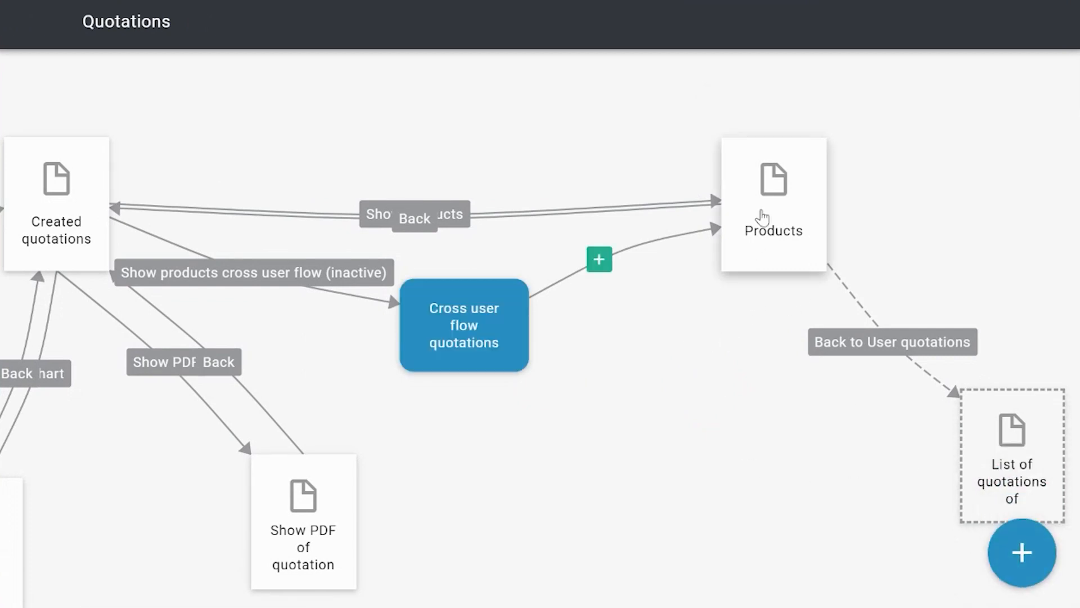
# Step: Review the additional rule that shows the Back to User quotations button on the Products page, closing its settings without changes
pyautogui.click(762, 217)
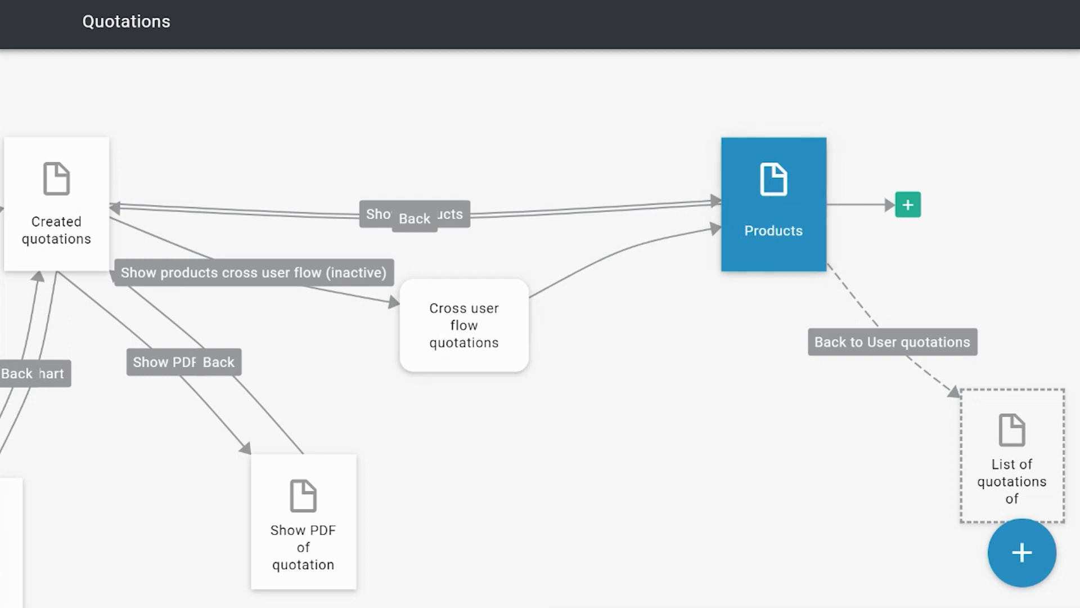
pyautogui.click(1017, 576)
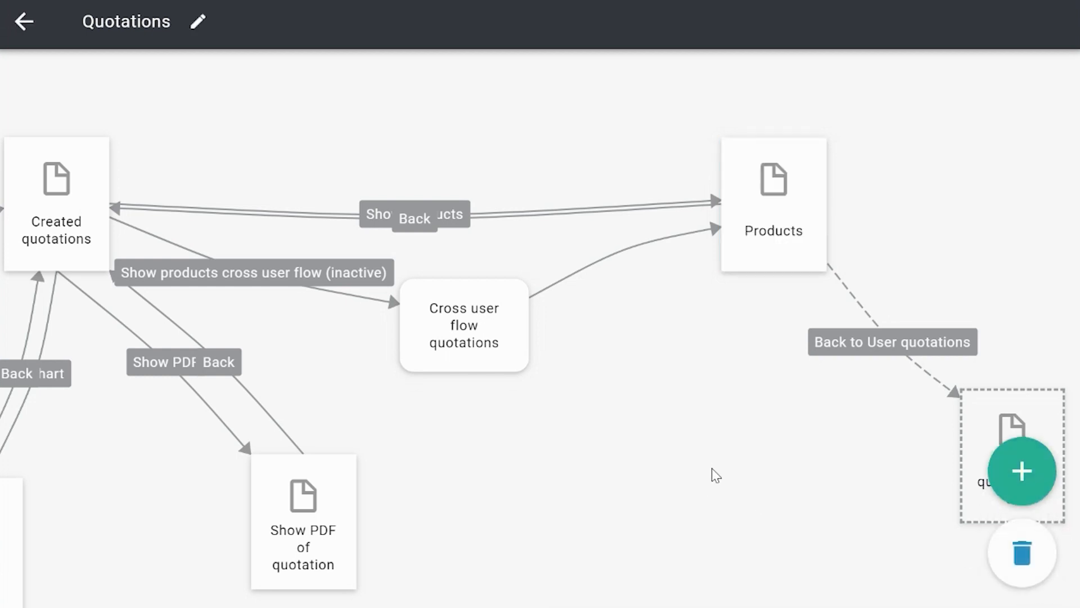
pyautogui.moveTo(748, 389); pyautogui.dragTo(709, 429)
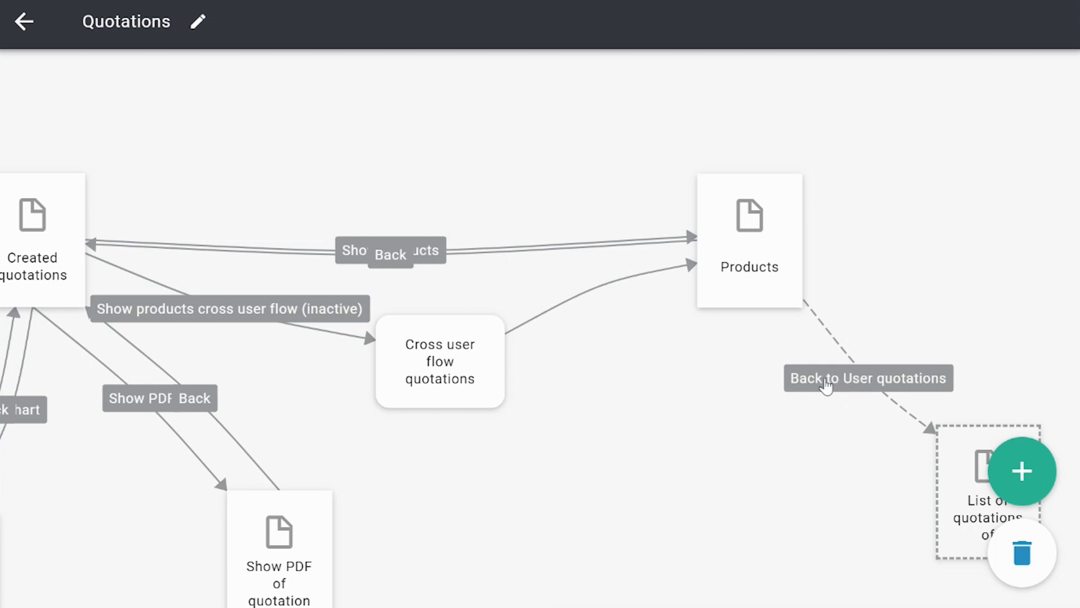
pyautogui.click(832, 382)
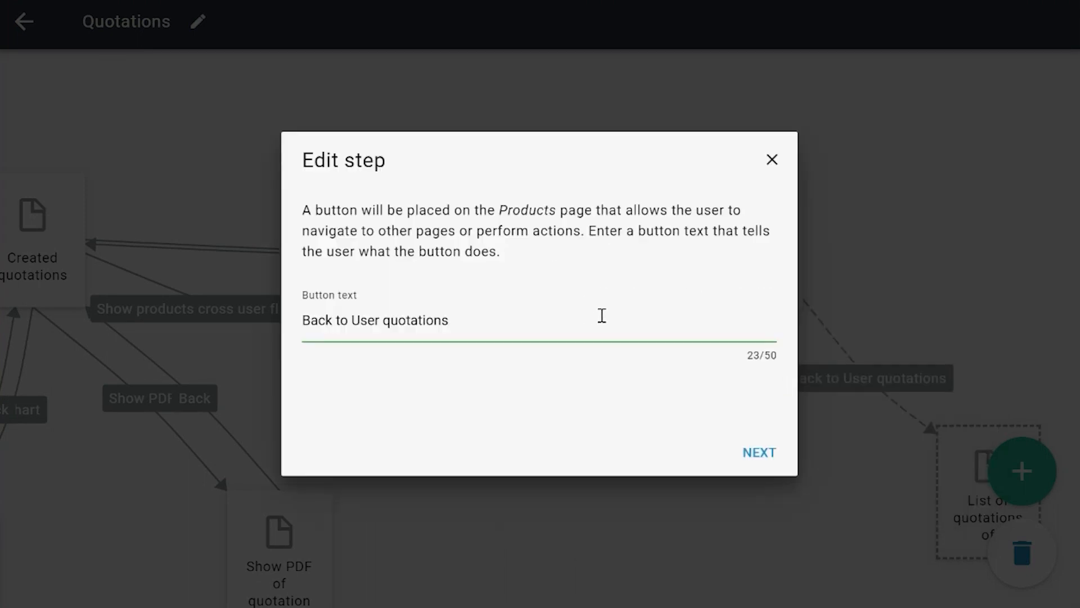
pyautogui.click(757, 459)
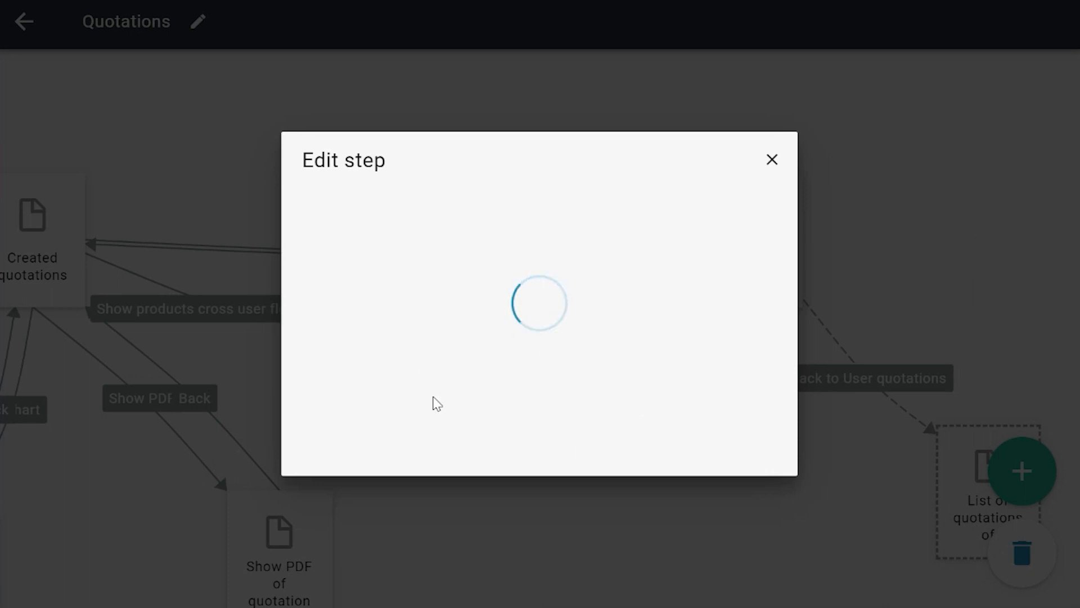
pyautogui.click(775, 457)
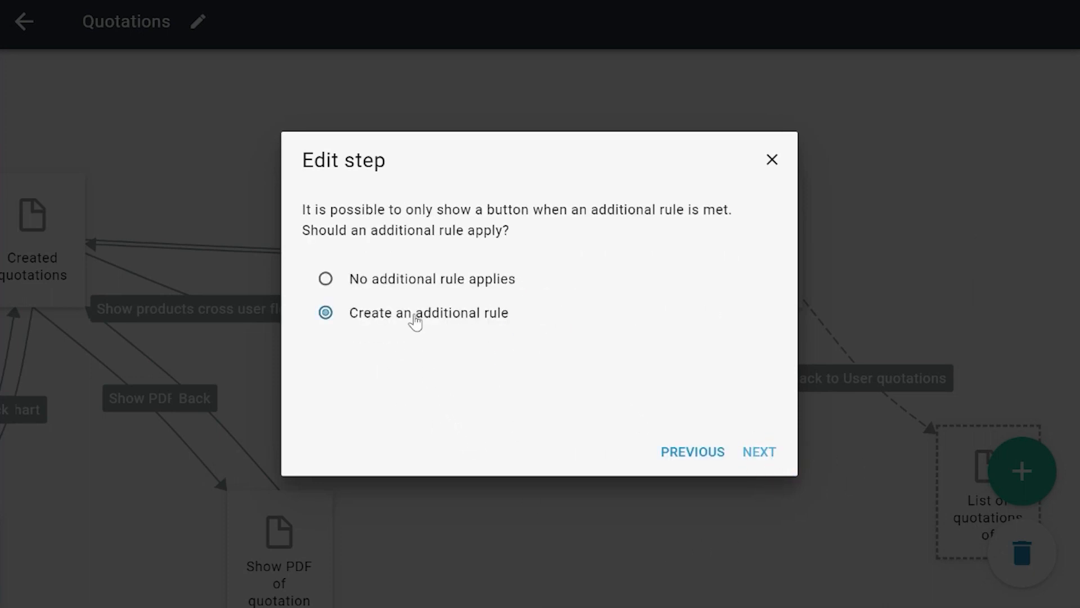
pyautogui.click(768, 456)
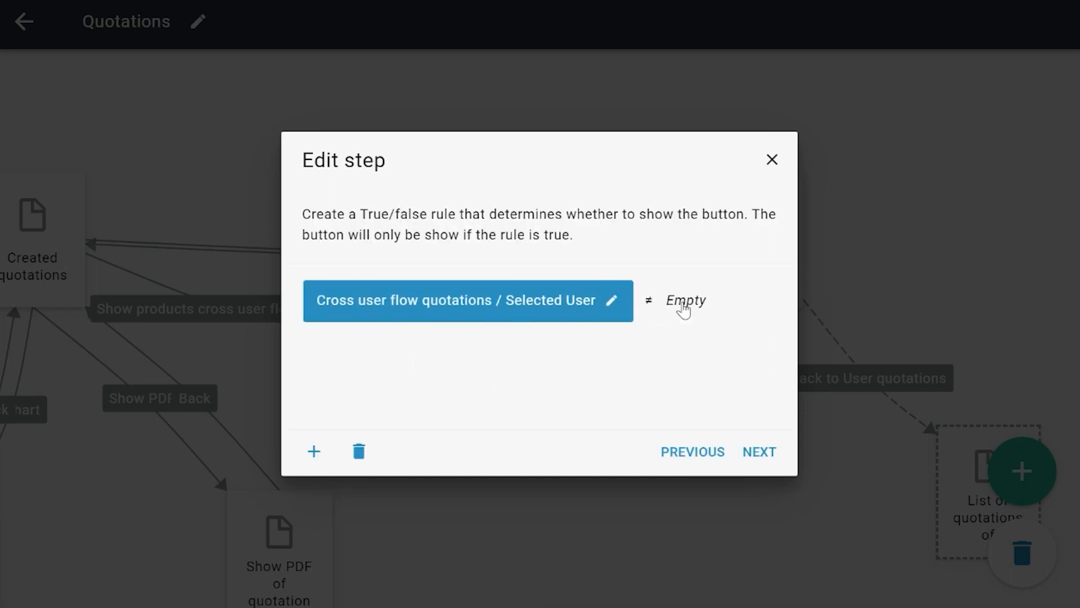
pyautogui.click(650, 304)
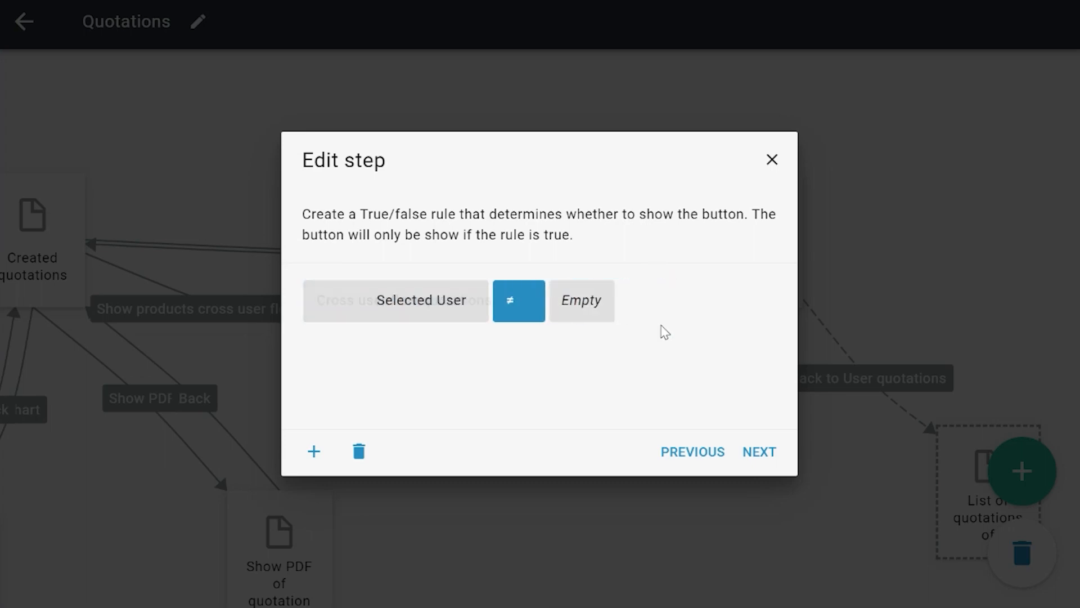
pyautogui.click(770, 162)
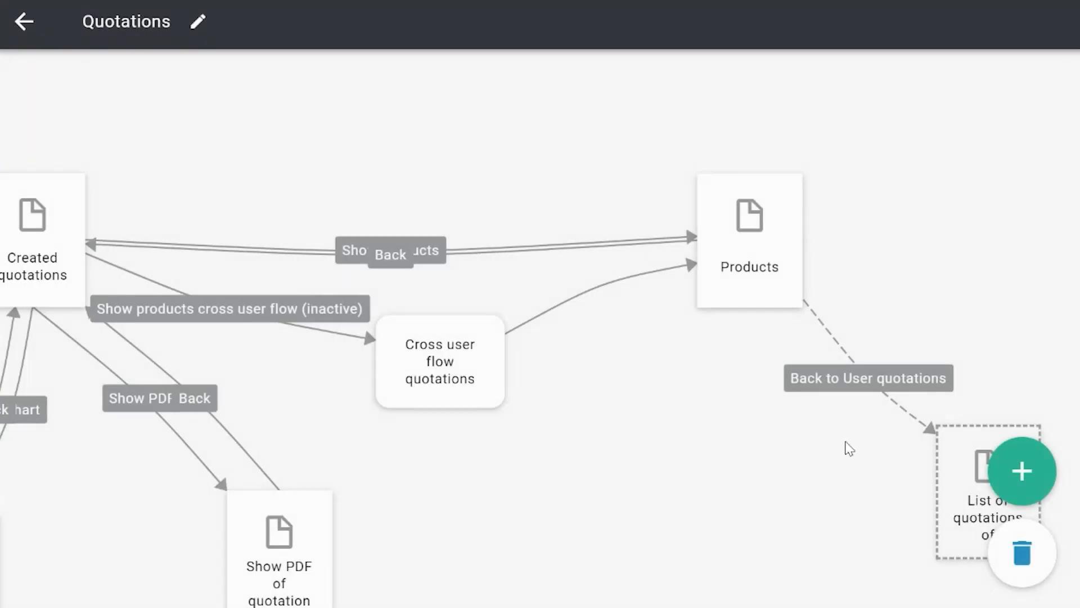
# Step: Review the additional rule of the Back button from Products to Created quotations and close its settings without changes
pyautogui.click(393, 258)
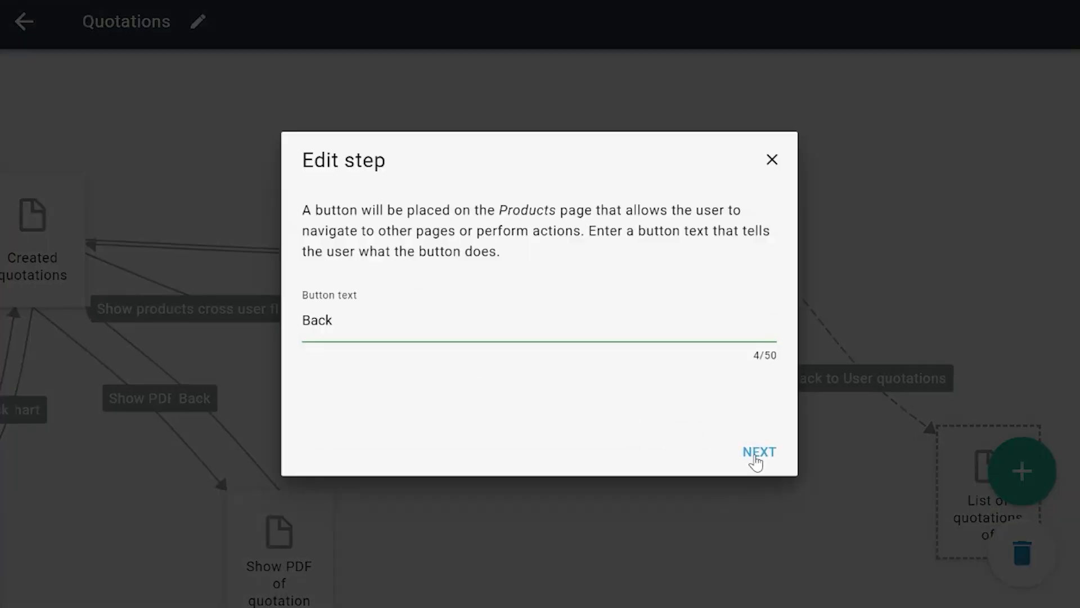
pyautogui.click(753, 451)
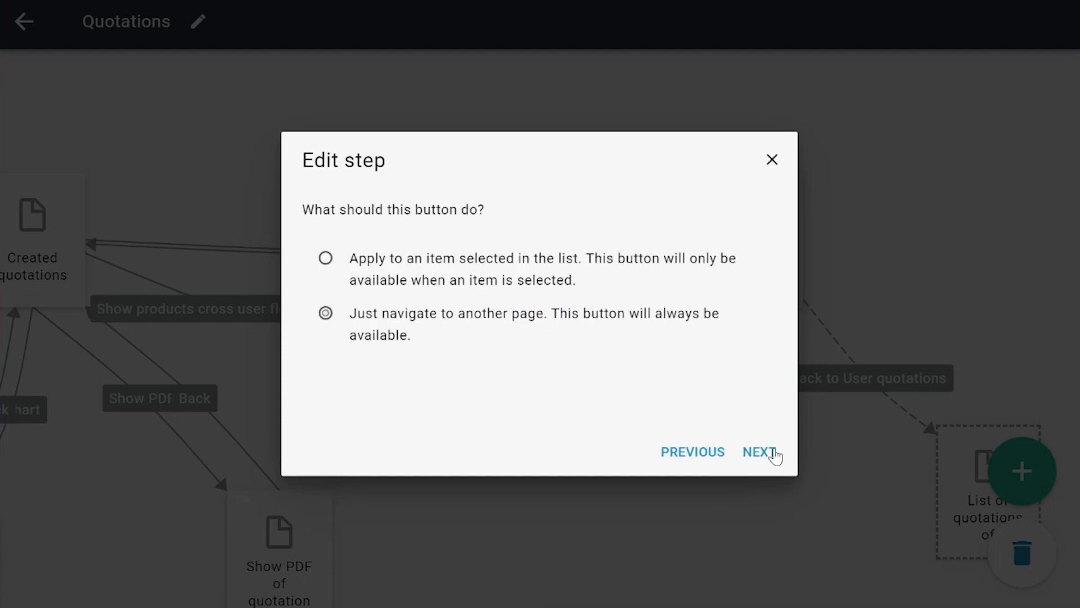
pyautogui.click(761, 452)
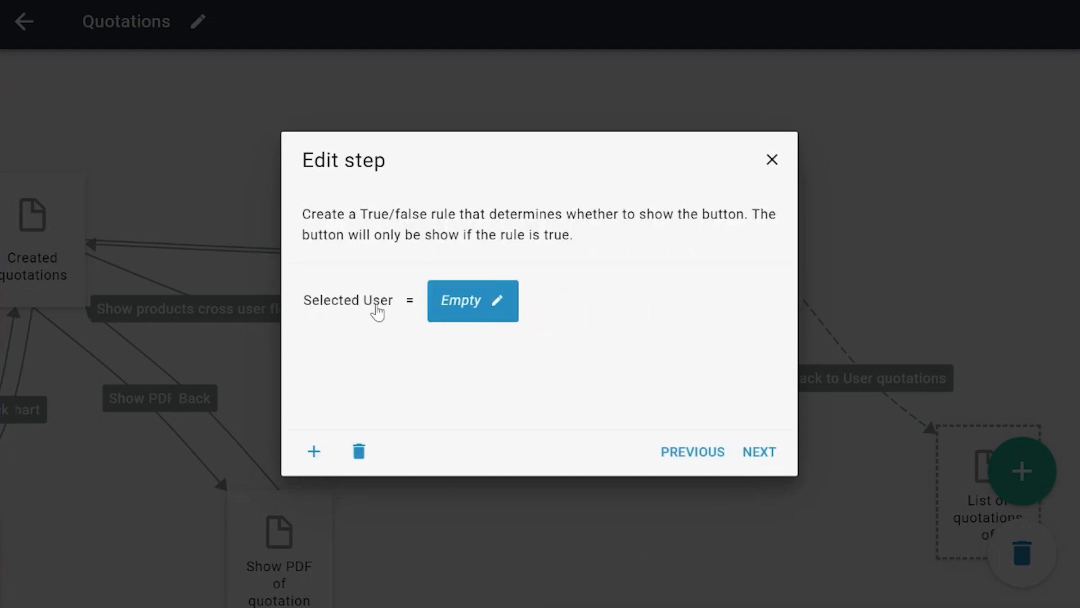
pyautogui.click(388, 307)
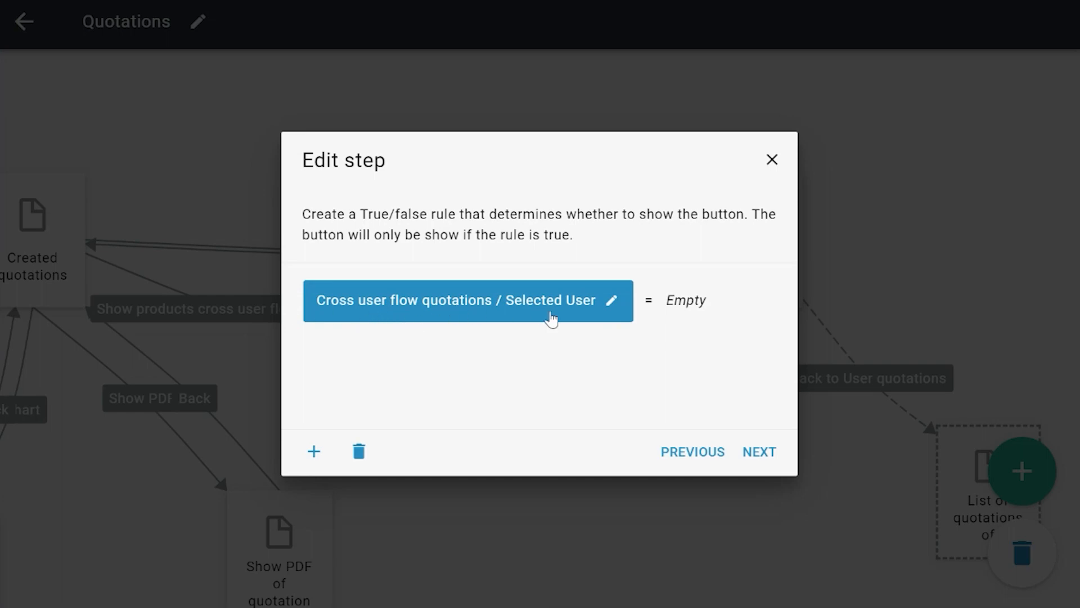
pyautogui.click(772, 161)
pyautogui.click(547, 498)
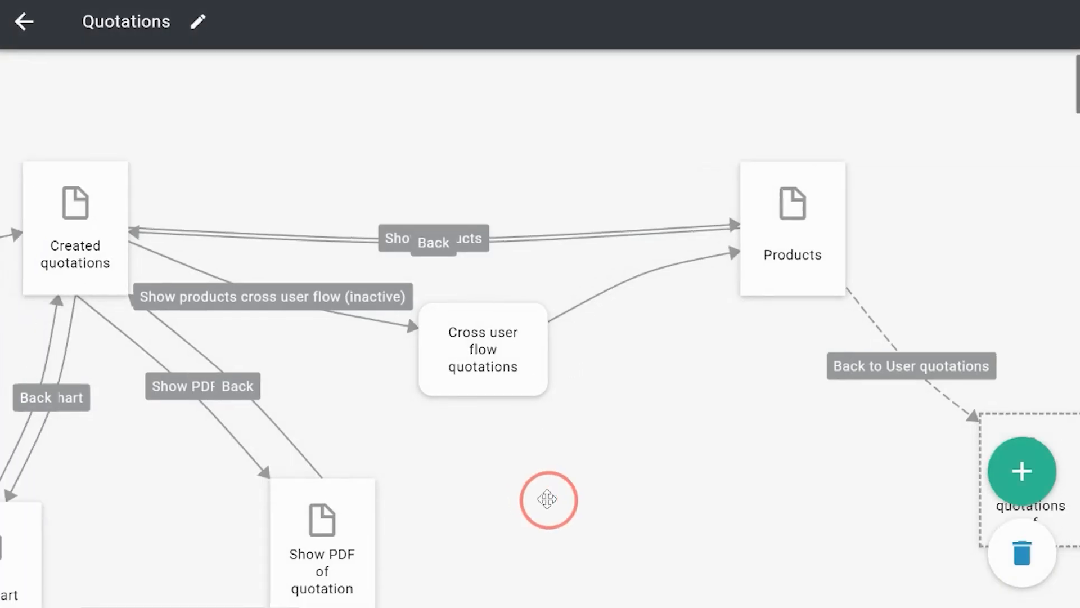
# Step: Examine how the Created quotations page, the Cross user flow quotations flow part call and the Products page connect
pyautogui.click(806, 221)
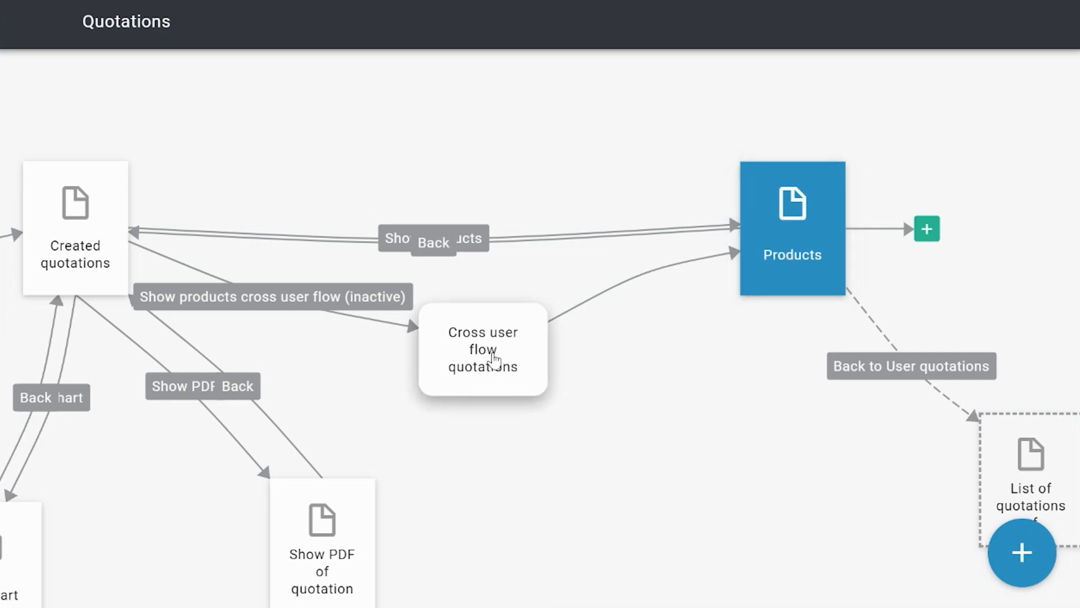
pyautogui.click(484, 335)
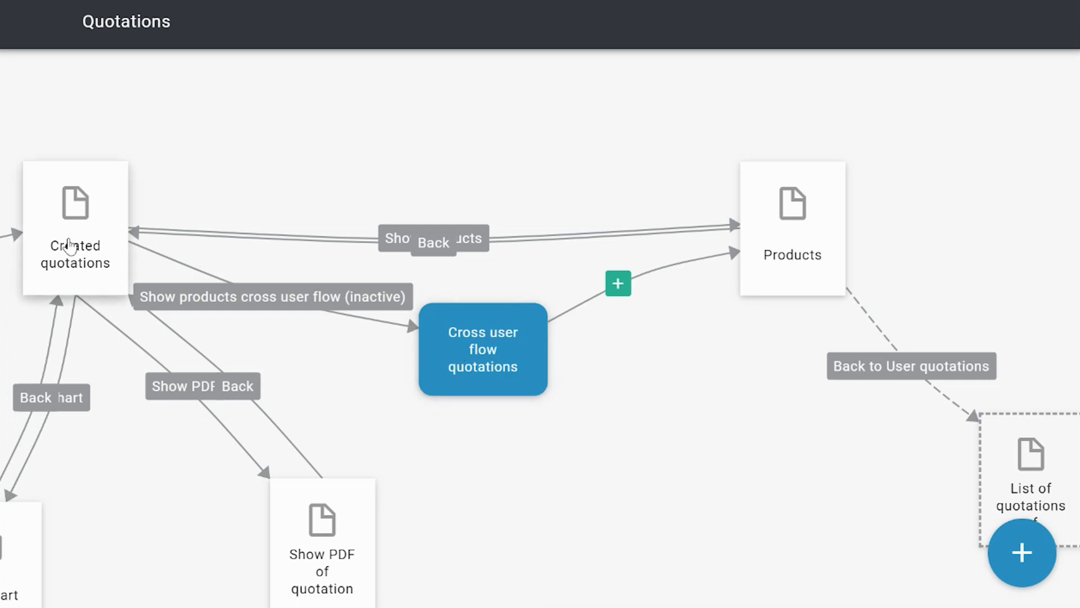
pyautogui.click(78, 208)
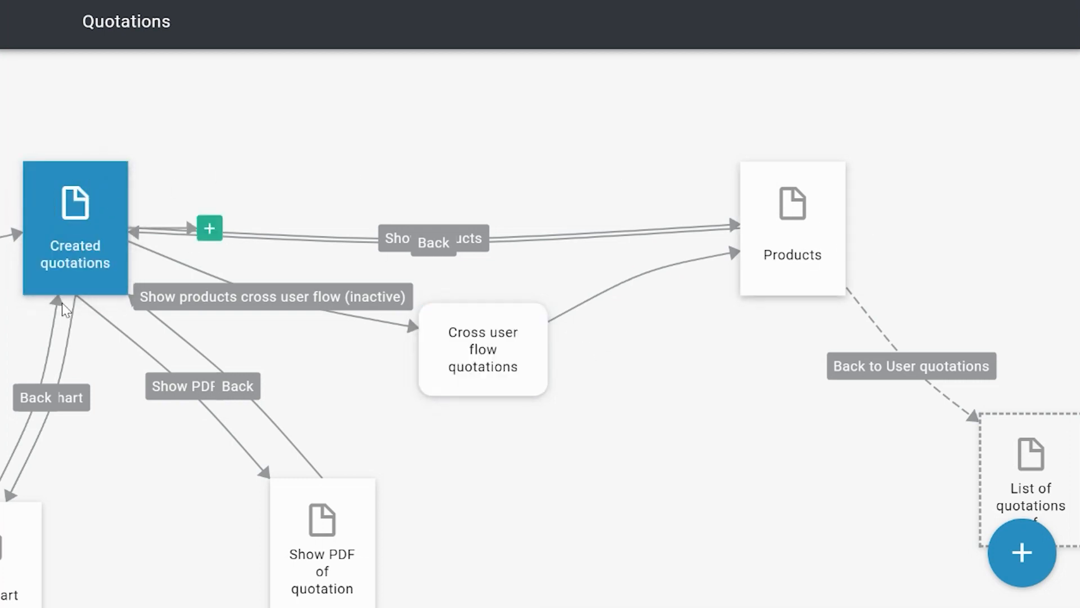
pyautogui.click(75, 251)
pyautogui.click(63, 251)
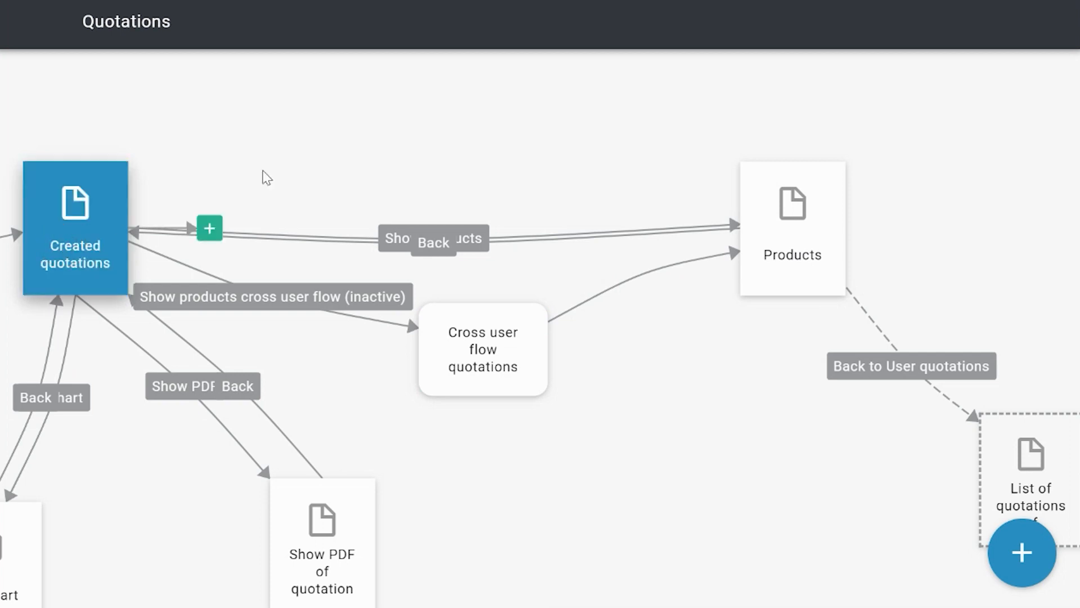
pyautogui.click(786, 251)
pyautogui.click(1013, 557)
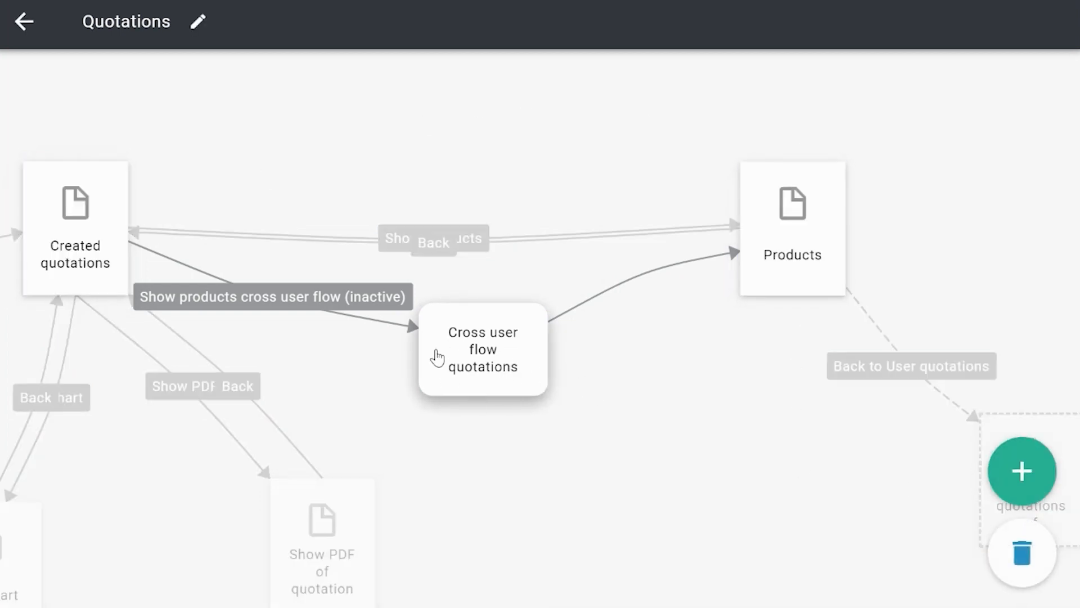
pyautogui.moveTo(514, 449); pyautogui.dragTo(559, 461)
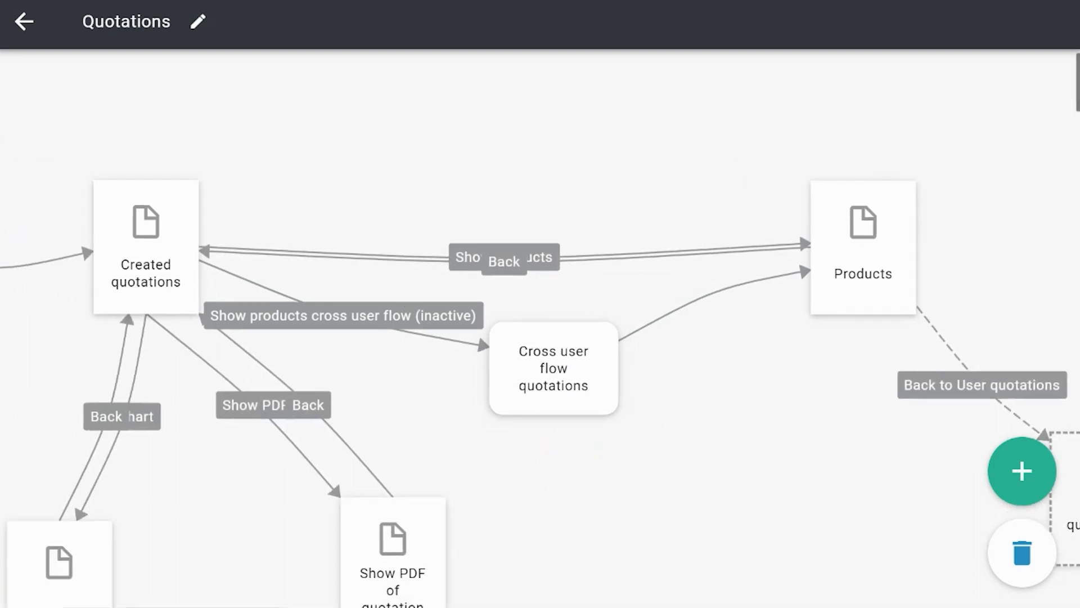
# Step: Leave the Quotations user flow and open the Cross user flow quotations flow part from the design's flow parts
pyautogui.click(24, 22)
pyautogui.click(221, 75)
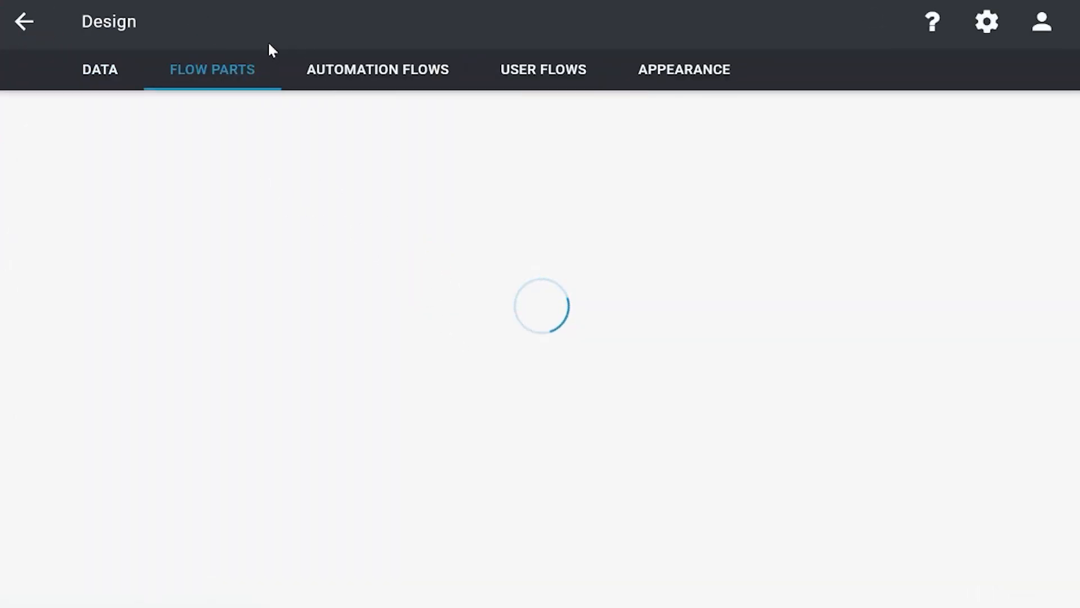
pyautogui.scroll(-5, 731, 358)
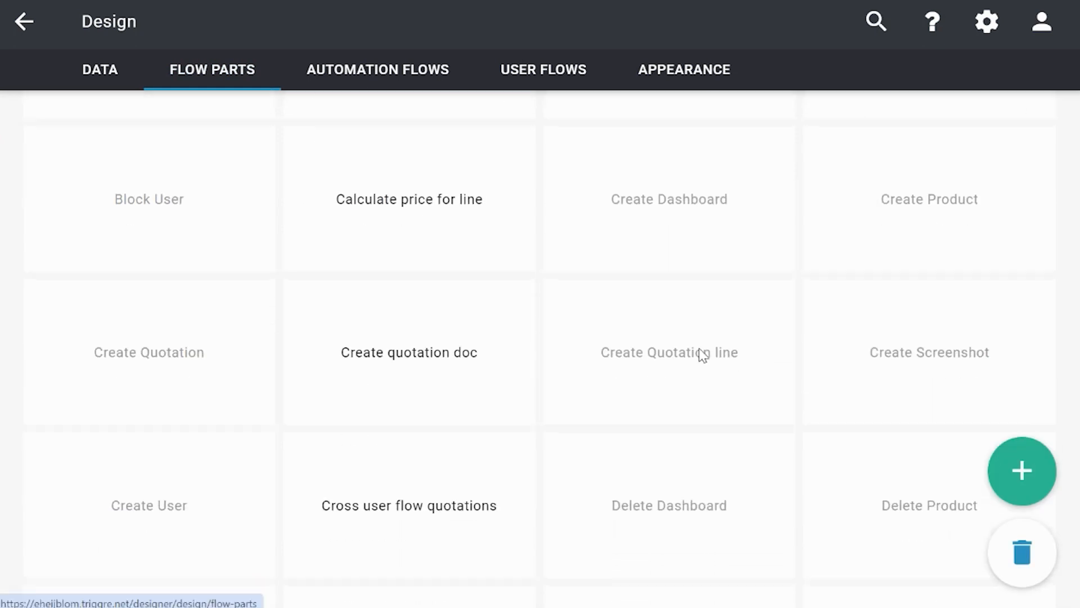
pyautogui.click(436, 342)
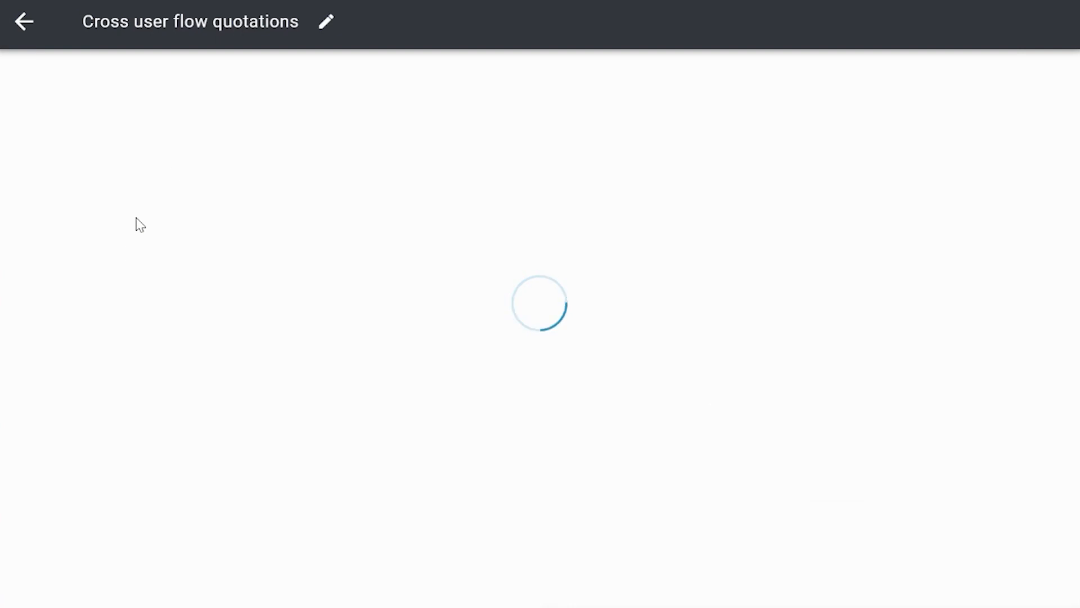
# Step: Move the flow part's inputs node slightly lower and expand it to show the Selected User input
pyautogui.click(127, 219)
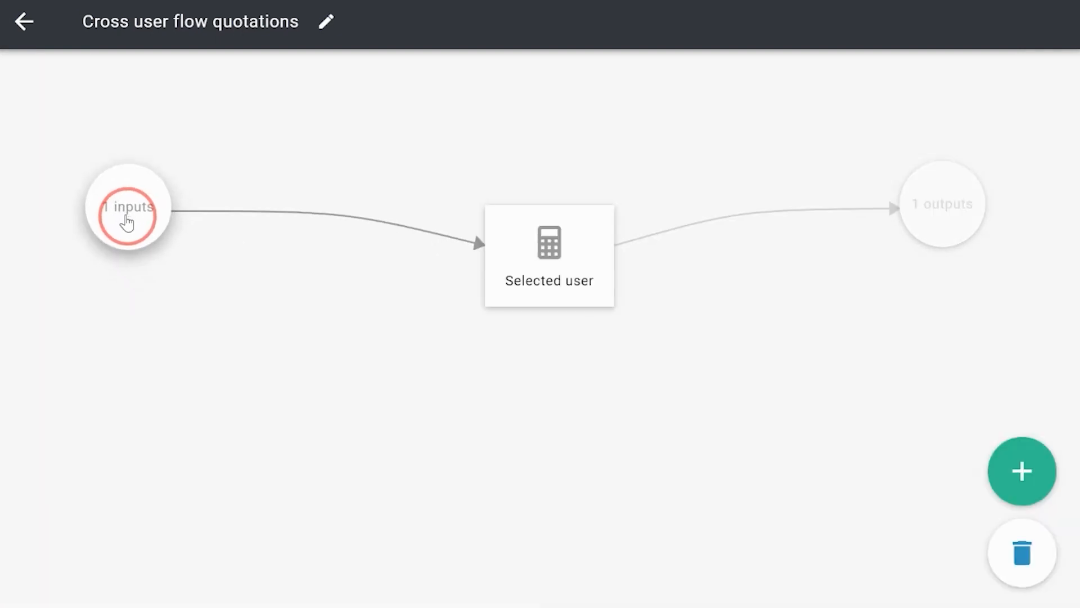
pyautogui.moveTo(127, 218); pyautogui.dragTo(128, 227)
pyautogui.click(128, 218)
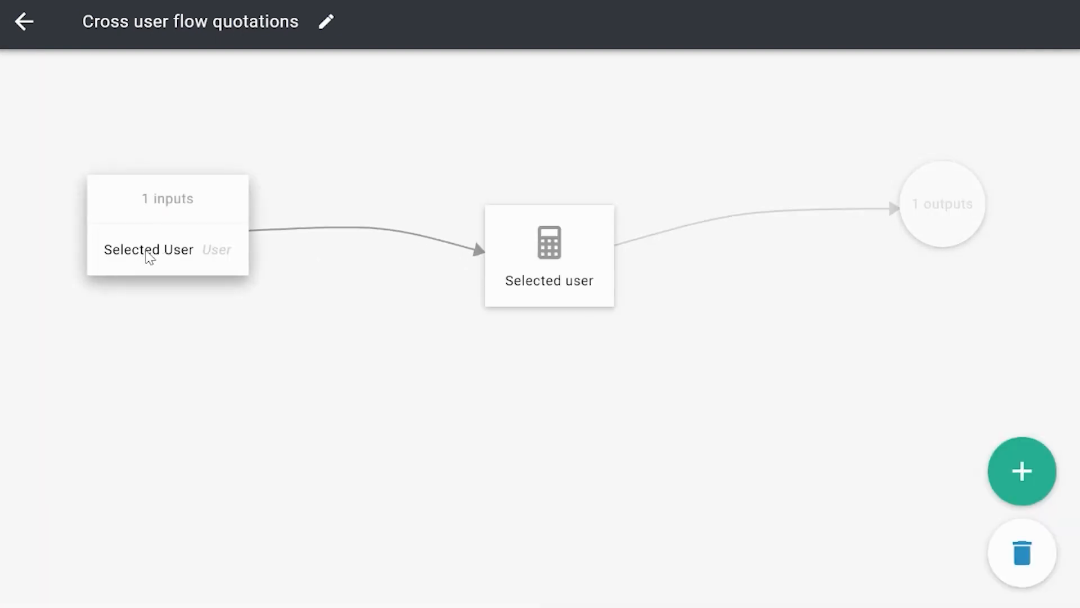
# Step: Review the flow part's output and open its Selected user calculation step, closing it without changes
pyautogui.click(952, 222)
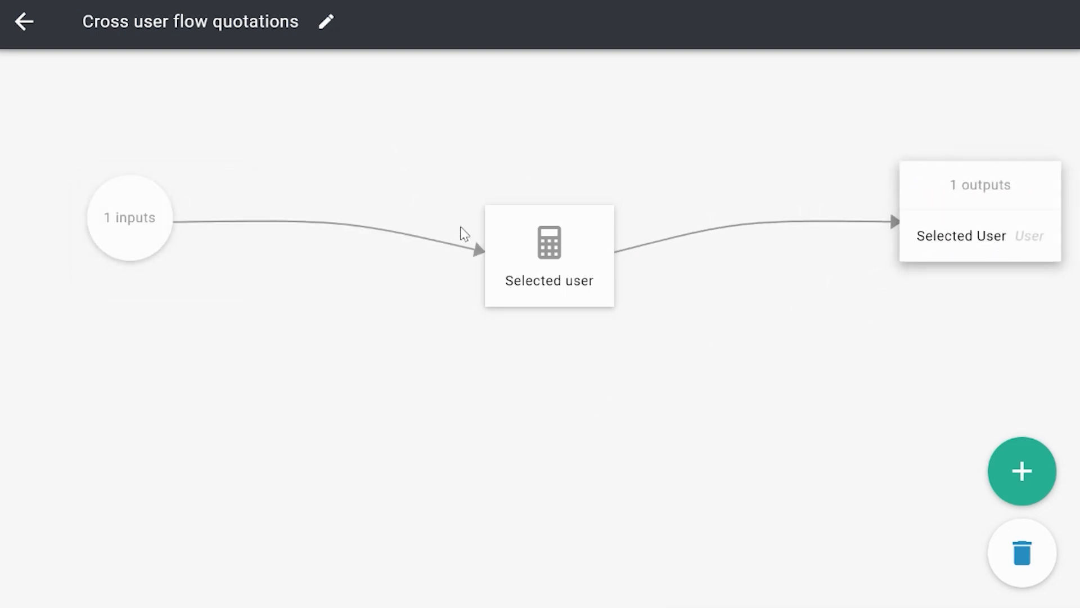
pyautogui.click(140, 243)
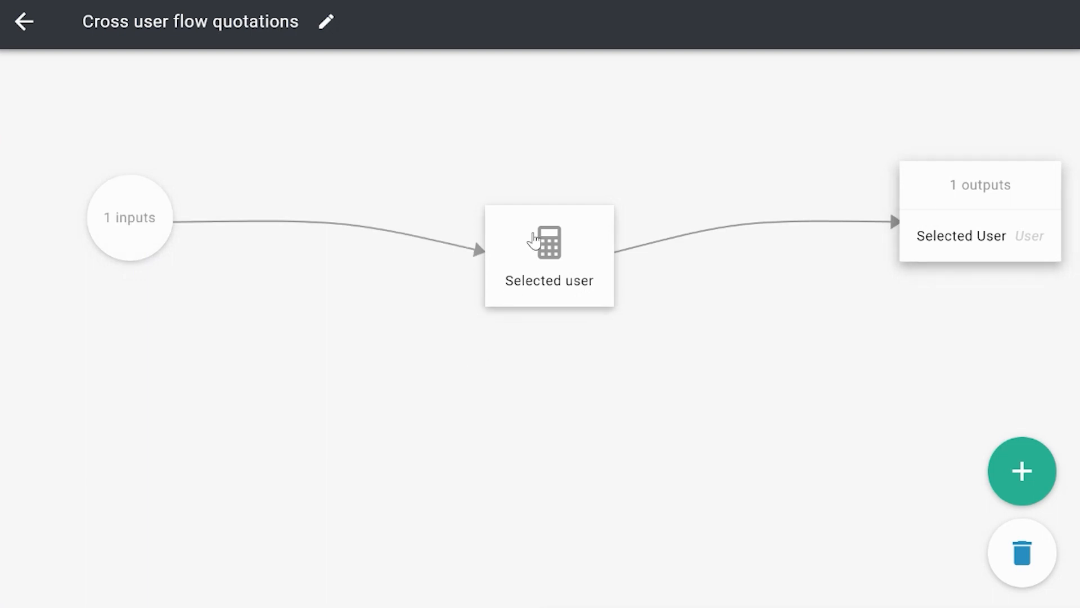
pyautogui.click(535, 259)
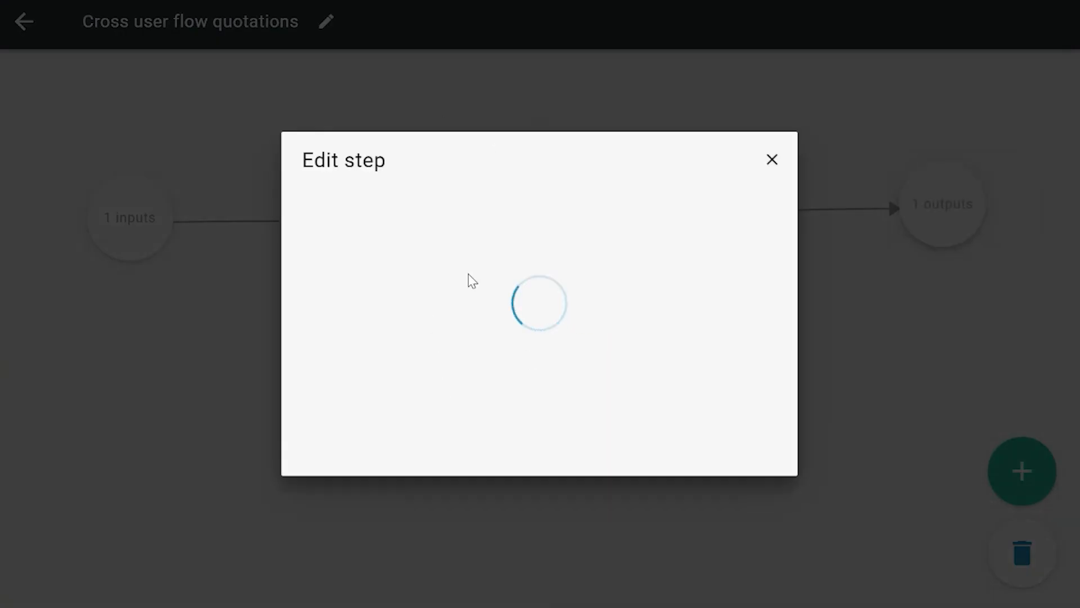
pyautogui.click(771, 160)
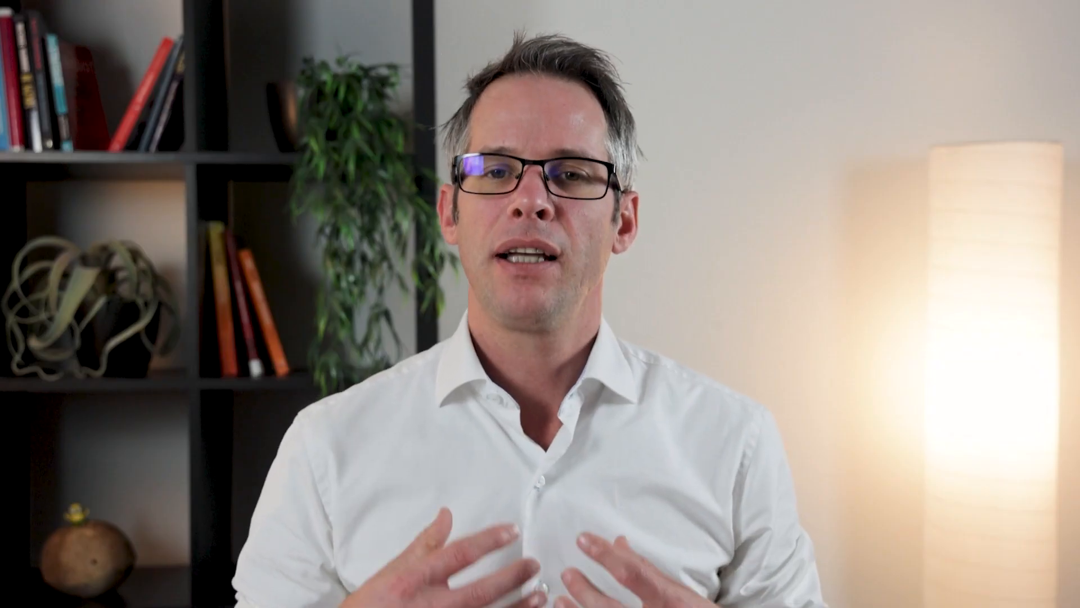